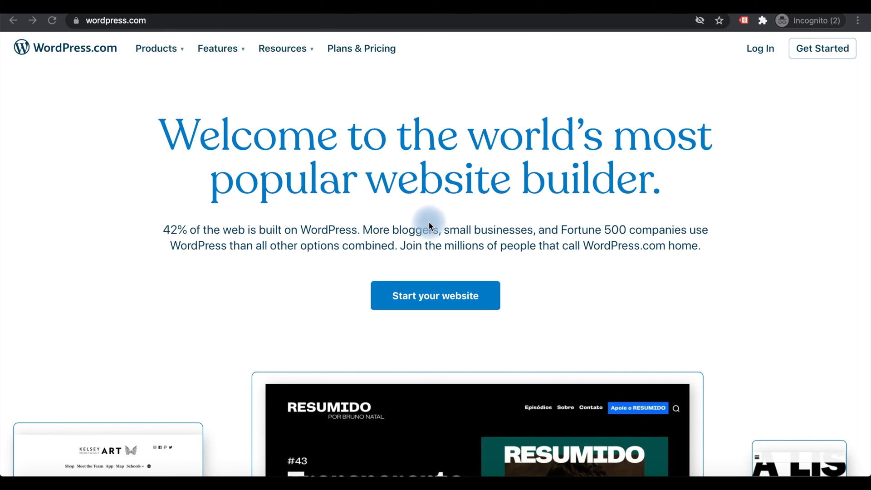
Scroll down and back up over the logged-out WordPress.com homepage to look it over.
{"action": "scroll", "coordinate": [590, 214], "scroll_direction": "down", "scroll_amount": 2}
{"action": "scroll", "coordinate": [598, 220], "scroll_direction": "up", "scroll_amount": 2}
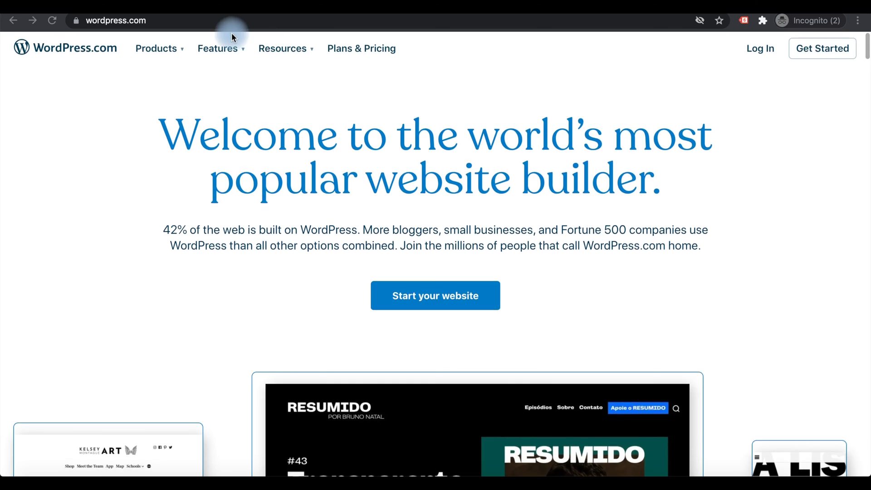
Browse the Products and Resources menus, then close the open list.
{"action": "left_click", "coordinate": [180, 54]}
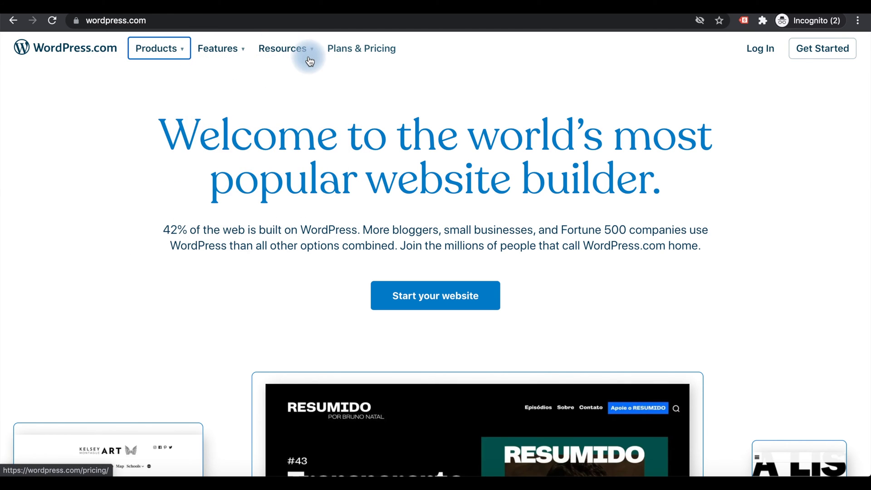
{"action": "mouse_move", "coordinate": [292, 62]}
{"action": "left_click", "coordinate": [160, 186]}
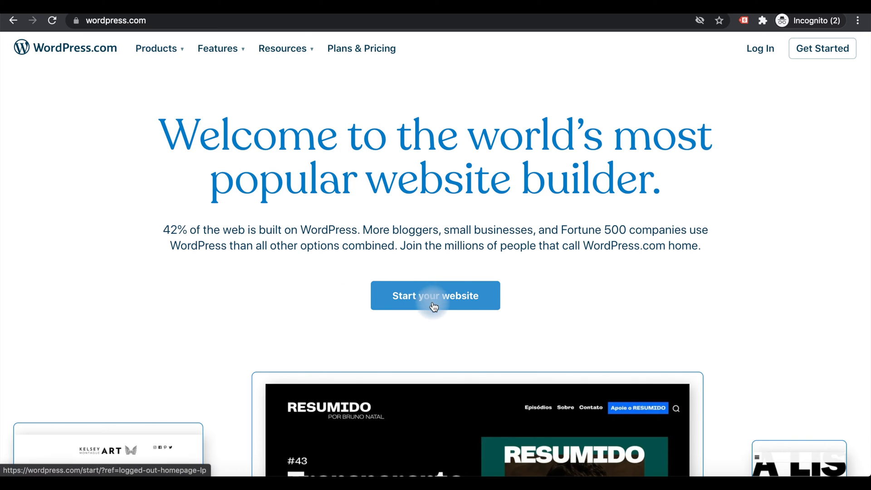
Start creating a new website, then switch to logging in with an existing account.
{"action": "left_click", "coordinate": [458, 299]}
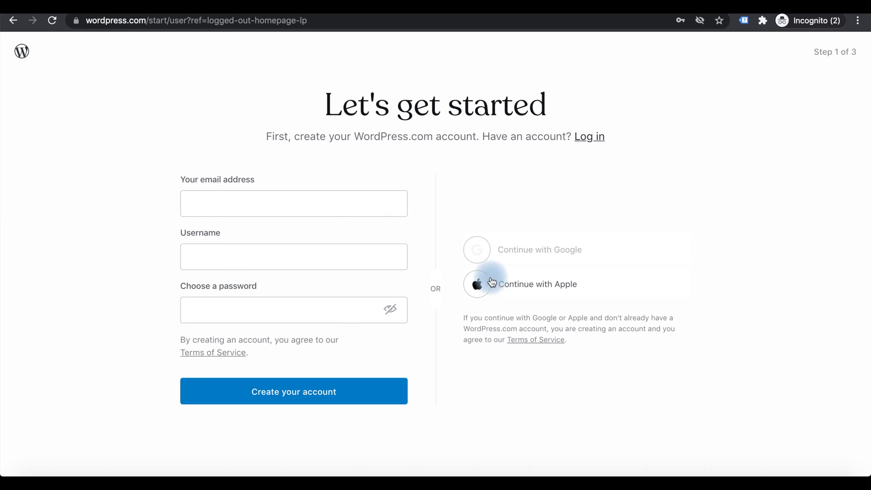
{"action": "mouse_move", "coordinate": [526, 258]}
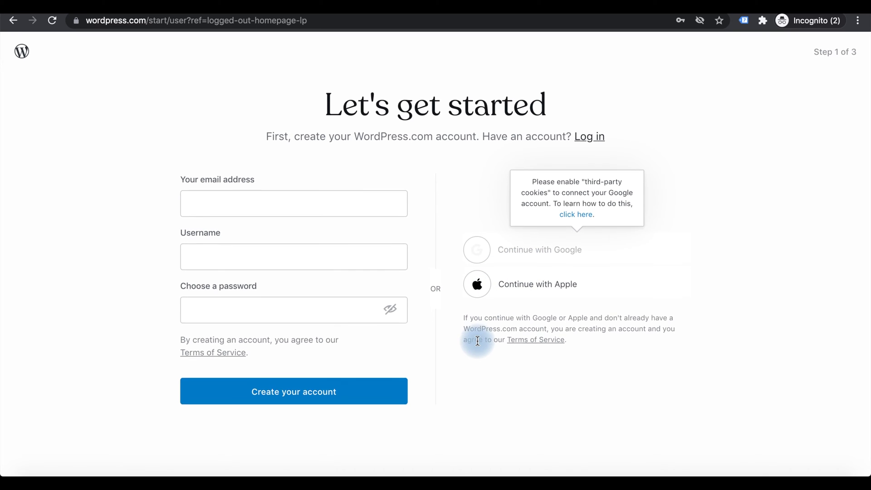
{"action": "left_click", "coordinate": [588, 138]}
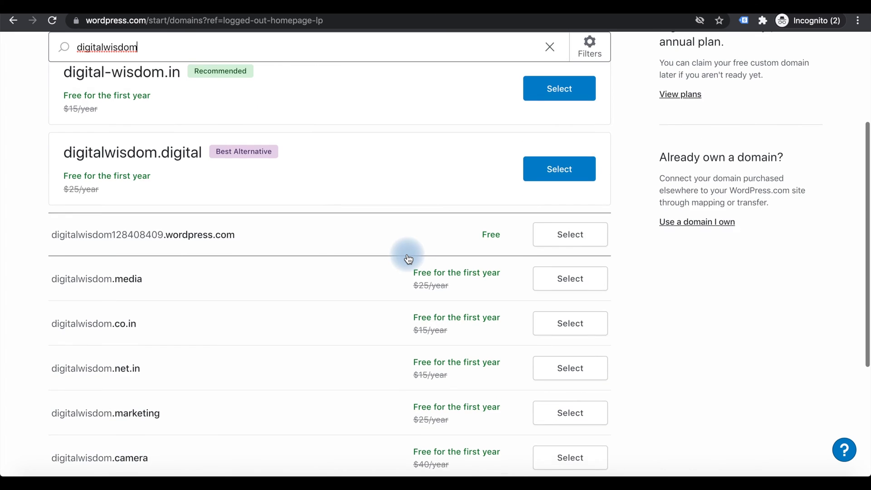
{"action": "scroll", "coordinate": [407, 255], "scroll_direction": "up", "scroll_amount": 4}
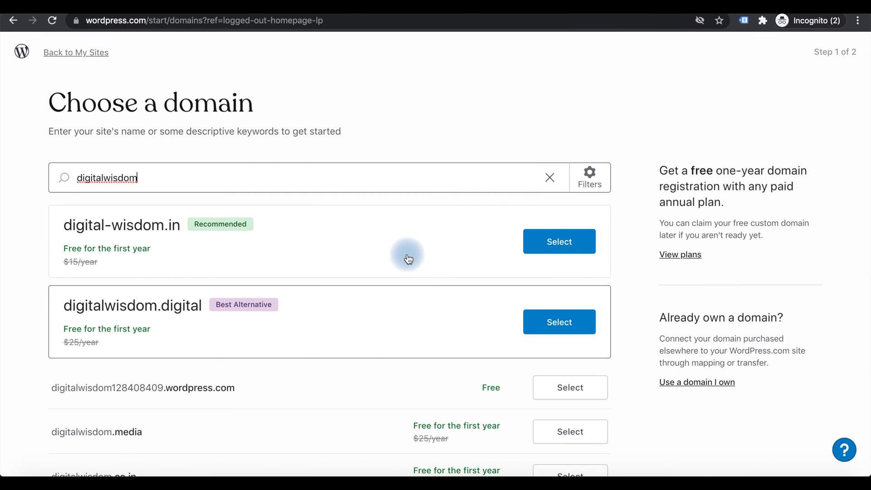
Review the digitalwisdom domain results and choose Use a domain I own.
{"action": "left_click", "coordinate": [205, 185]}
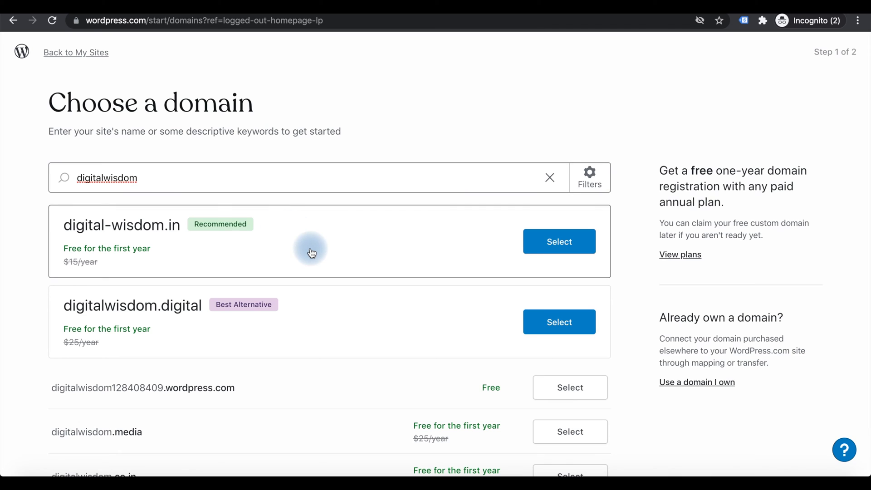
{"action": "scroll", "coordinate": [311, 253], "scroll_direction": "down", "scroll_amount": 1}
{"action": "scroll", "coordinate": [311, 252], "scroll_direction": "up", "scroll_amount": 1}
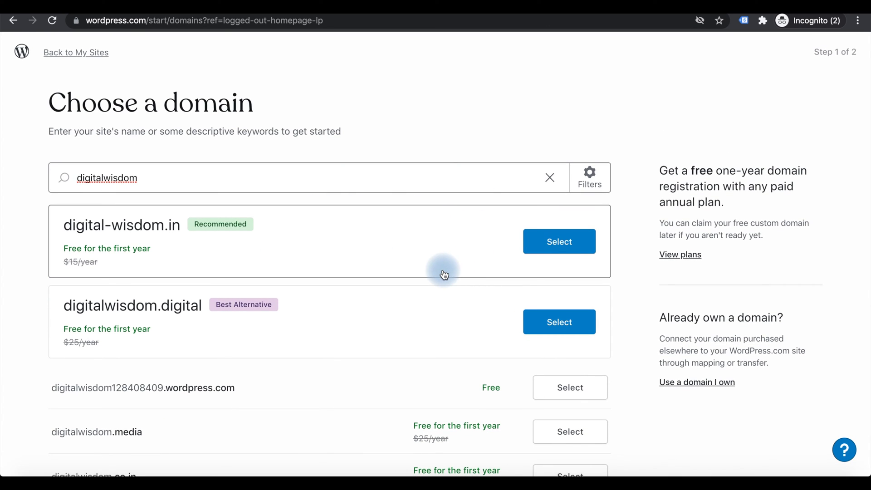
{"action": "scroll", "coordinate": [644, 365], "scroll_direction": "down", "scroll_amount": 3}
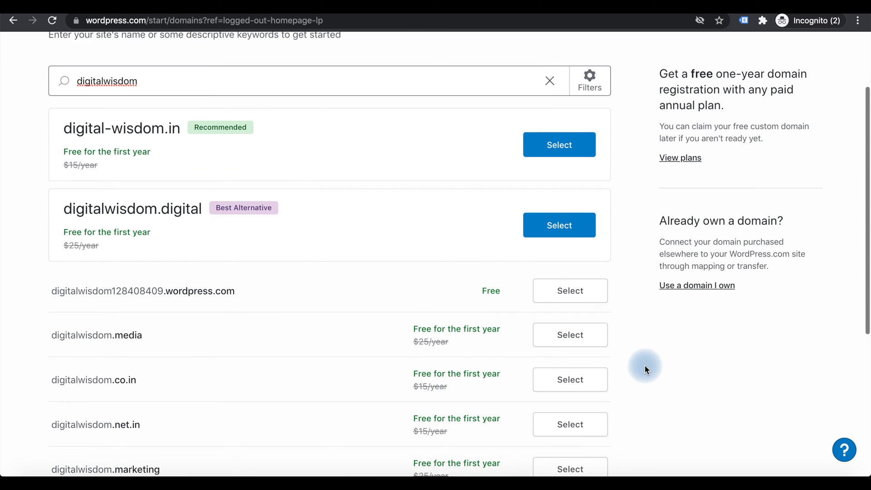
{"action": "left_click", "coordinate": [698, 282]}
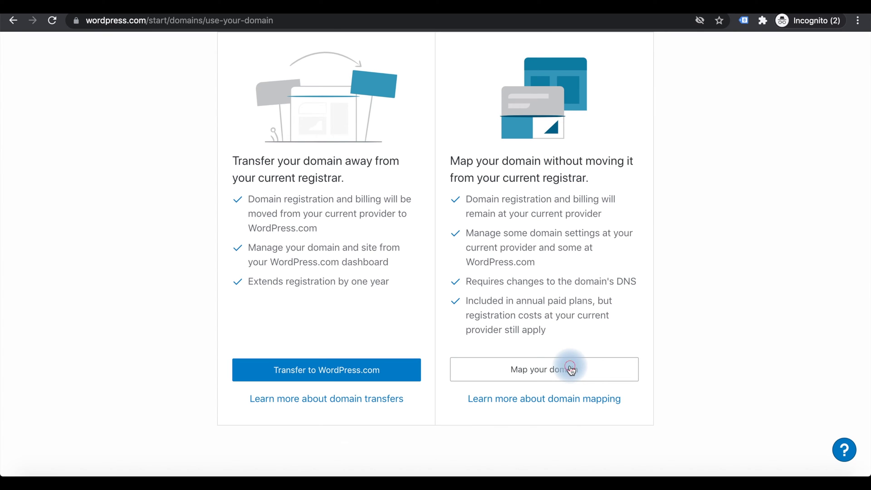
Look at the Map your domain page, then back out to the domain search.
{"action": "left_click", "coordinate": [571, 369]}
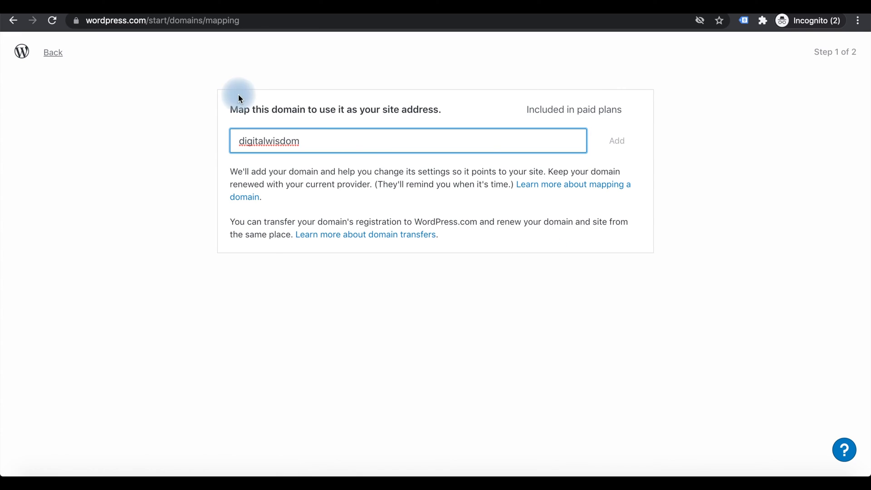
{"action": "left_click", "coordinate": [14, 21]}
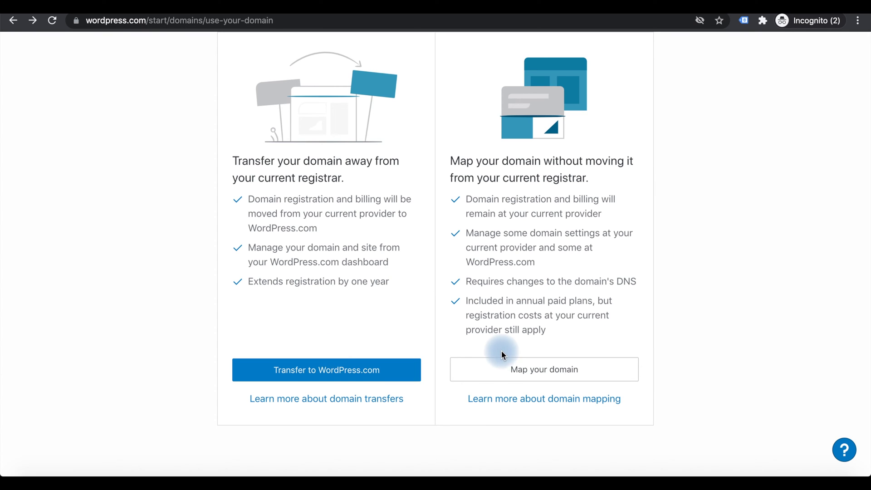
{"action": "scroll", "coordinate": [503, 356], "scroll_direction": "down", "scroll_amount": 1}
{"action": "scroll", "coordinate": [254, 255], "scroll_direction": "up", "scroll_amount": 3}
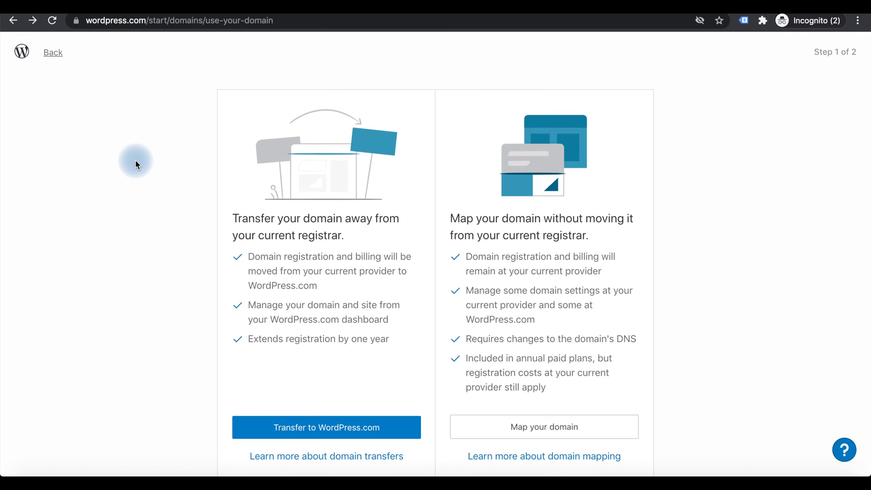
{"action": "left_click", "coordinate": [54, 56]}
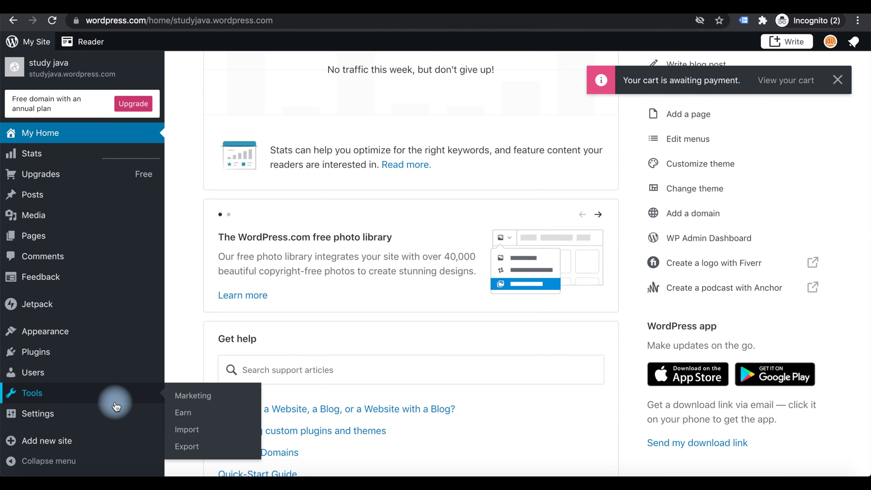
Add another site named testwebsitenew from the sidebar.
{"action": "mouse_move", "coordinate": [124, 327]}
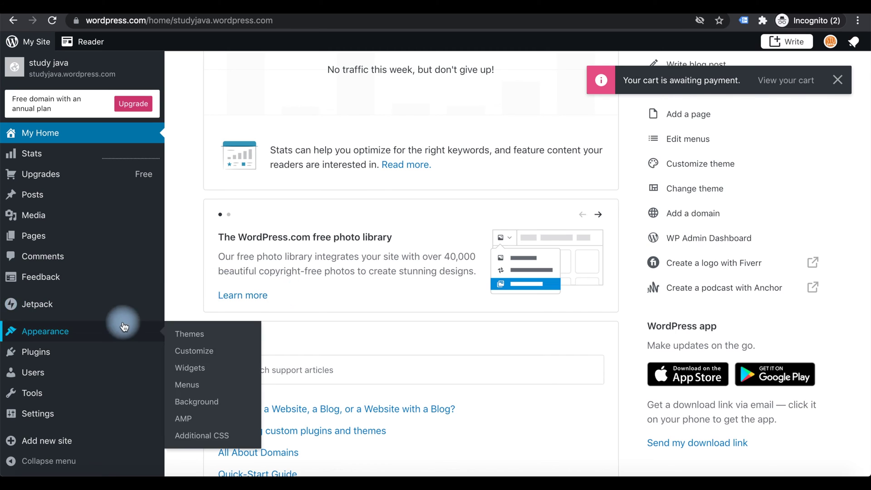
{"action": "scroll", "coordinate": [79, 456], "scroll_direction": "down", "scroll_amount": 3}
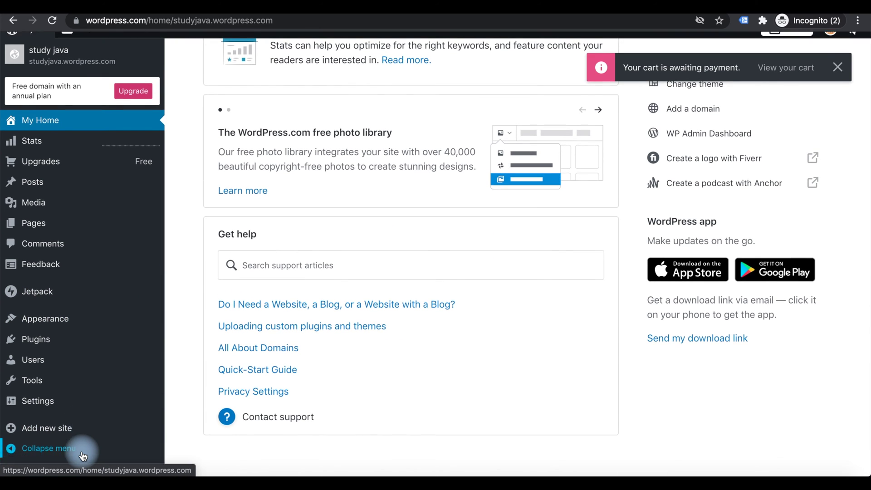
{"action": "left_click", "coordinate": [55, 442]}
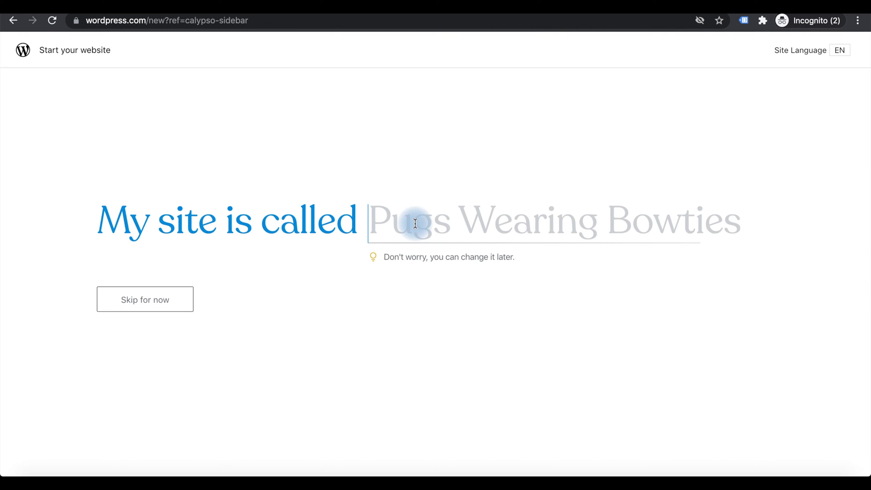
{"action": "type", "text": "testwebsitenew"}
{"action": "key", "text": "Return"}
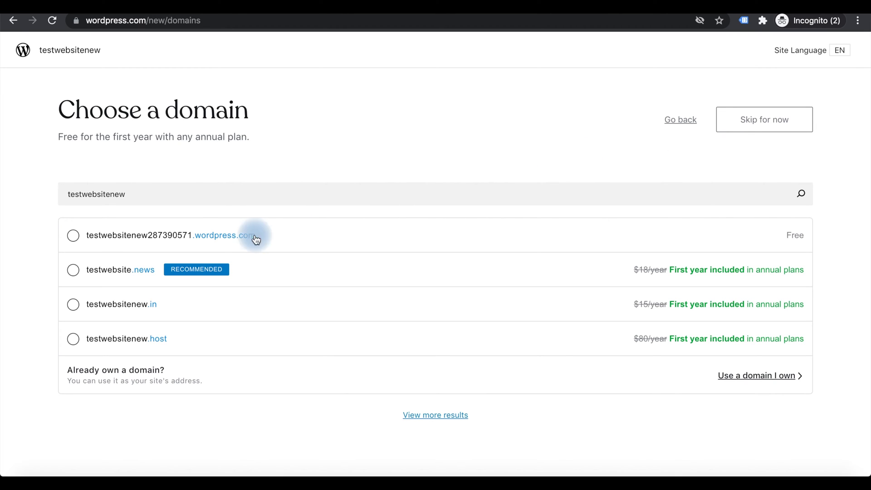
Take the free testwebsitenew287390571.wordpress.com address for the site.
{"action": "left_click", "coordinate": [73, 236]}
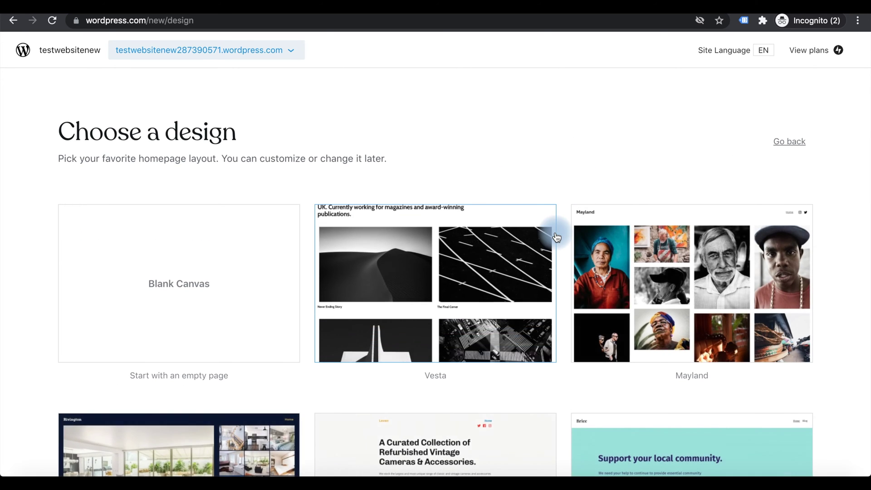
{"action": "scroll", "coordinate": [557, 237], "scroll_direction": "down", "scroll_amount": 18}
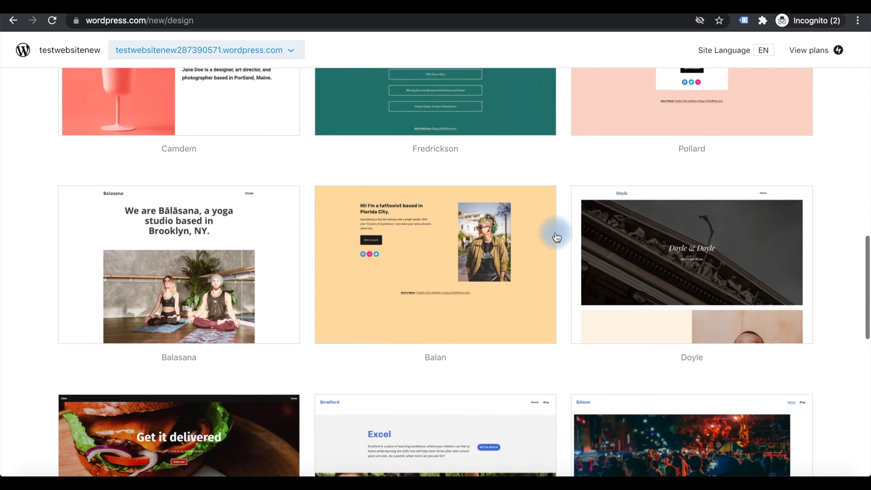
{"action": "scroll", "coordinate": [556, 237], "scroll_direction": "down", "scroll_amount": 10}
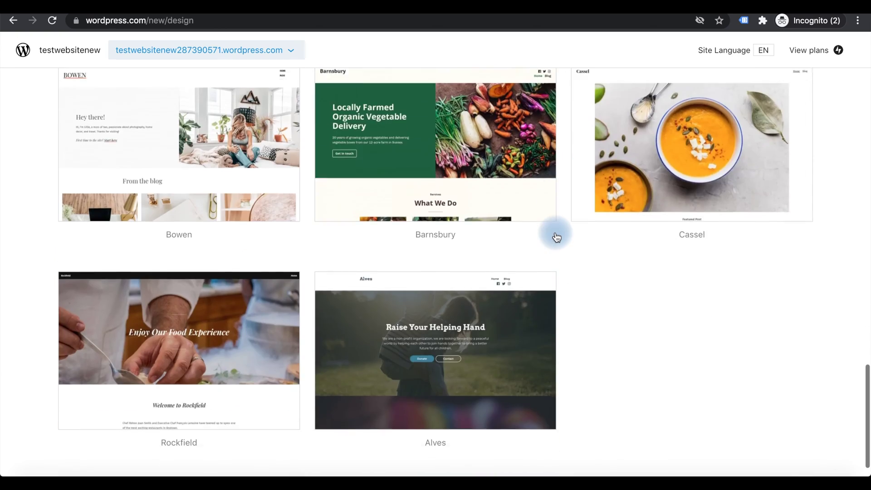
Browse the homepage design gallery and choose the Mayland design.
{"action": "scroll", "coordinate": [557, 237], "scroll_direction": "up", "scroll_amount": 20}
{"action": "scroll", "coordinate": [556, 237], "scroll_direction": "down", "scroll_amount": 2}
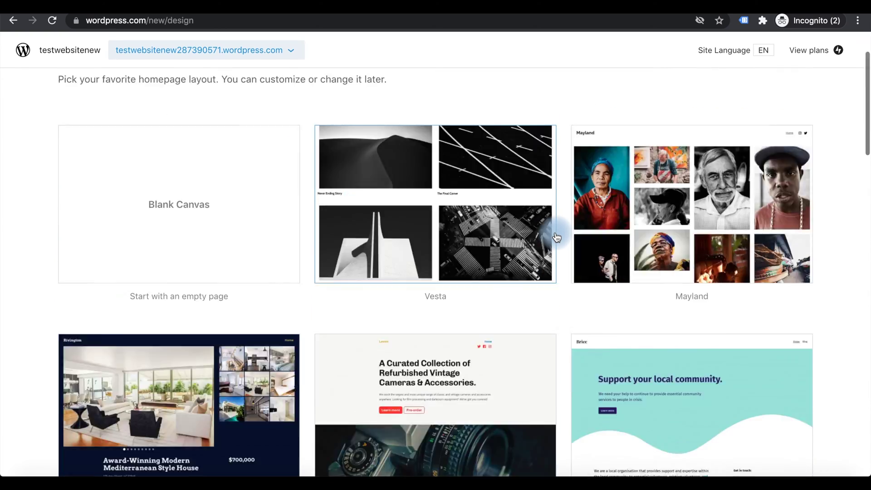
{"action": "scroll", "coordinate": [556, 237], "scroll_direction": "down", "scroll_amount": 2}
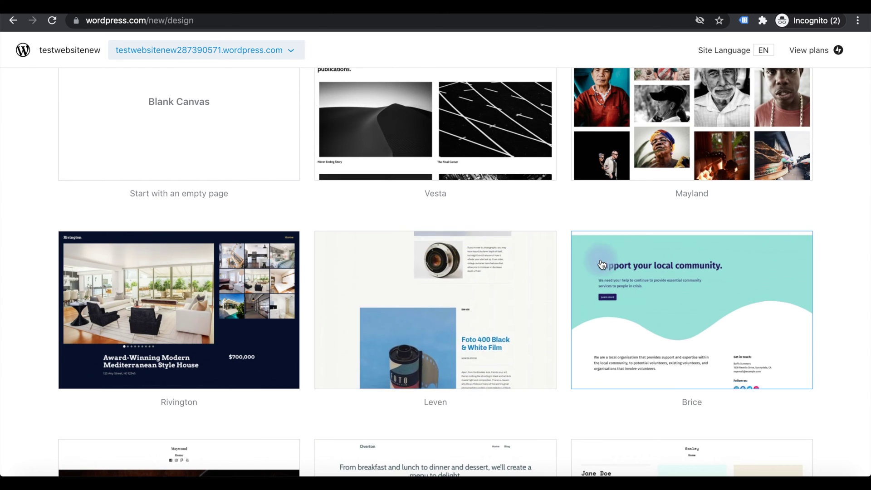
{"action": "scroll", "coordinate": [601, 264], "scroll_direction": "up", "scroll_amount": 3}
{"action": "scroll", "coordinate": [602, 264], "scroll_direction": "down", "scroll_amount": 10}
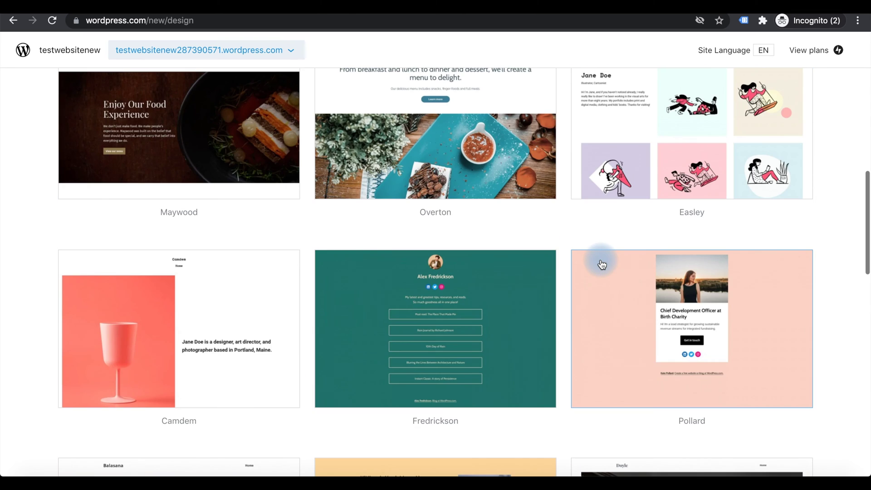
{"action": "scroll", "coordinate": [602, 264], "scroll_direction": "down", "scroll_amount": 15}
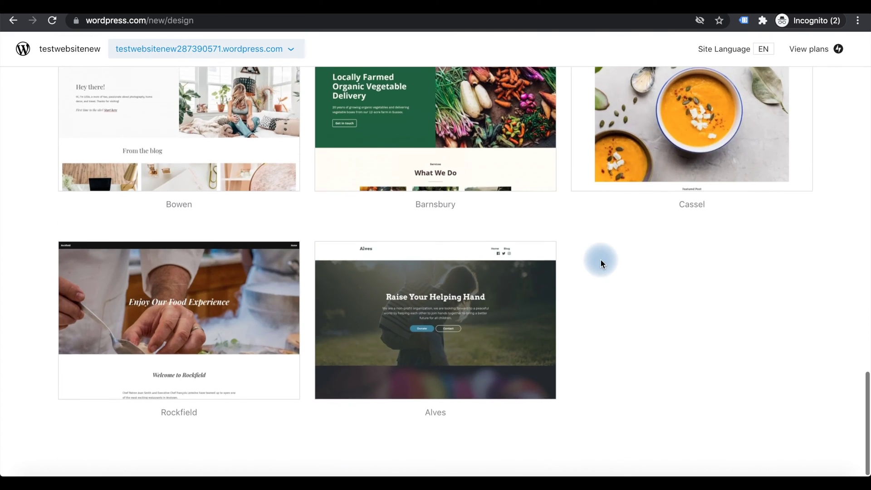
{"action": "scroll", "coordinate": [600, 259], "scroll_direction": "up", "scroll_amount": 20}
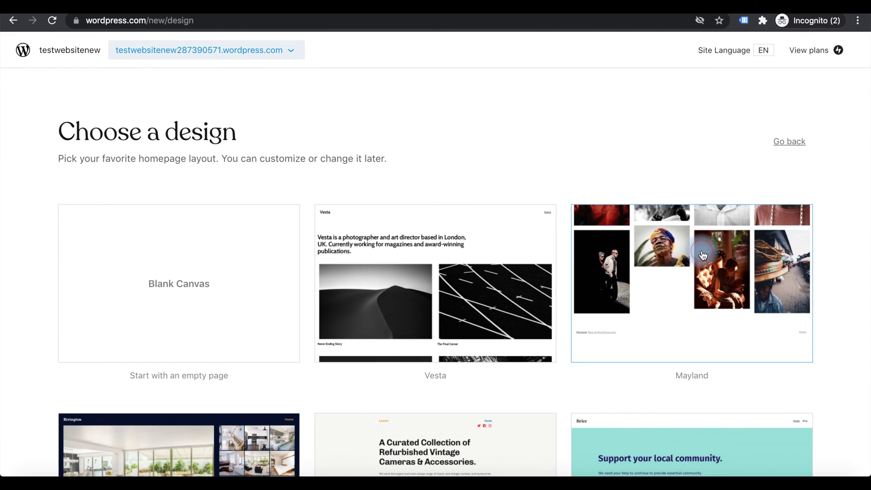
{"action": "left_click", "coordinate": [702, 255]}
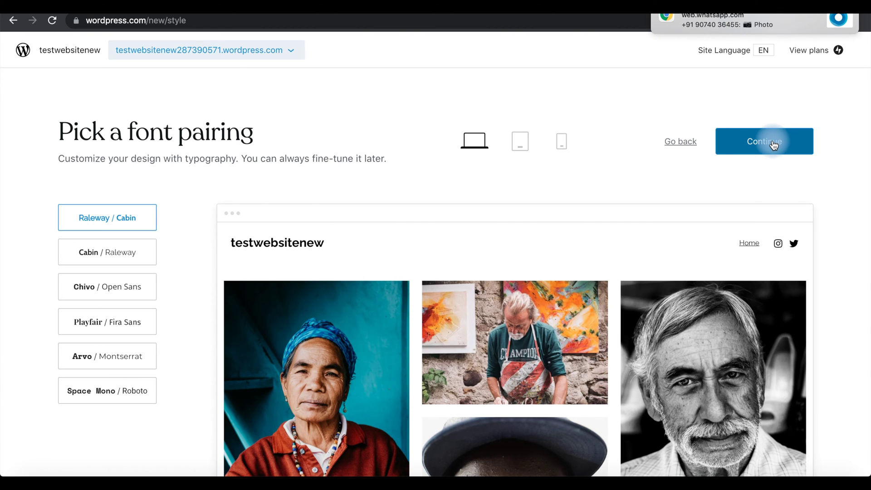
Accept the Raleway / Cabin font pairing and mark Plugins as a needed feature.
{"action": "left_click", "coordinate": [773, 143]}
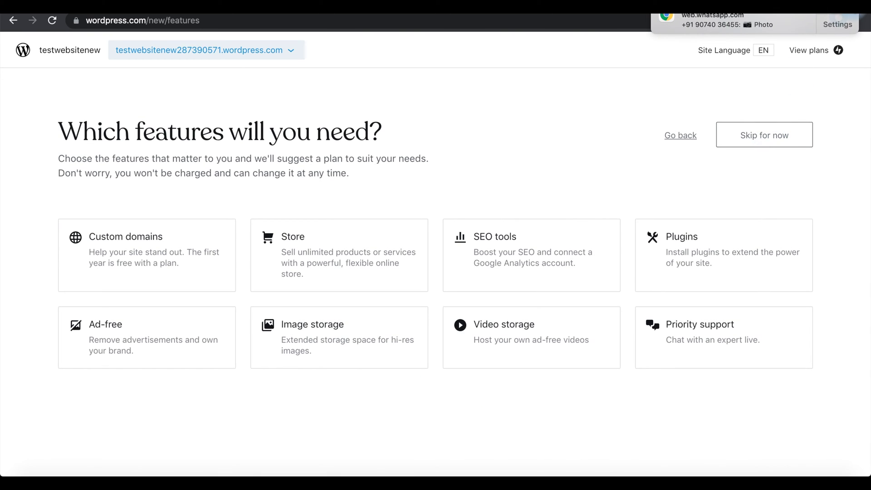
{"action": "left_click", "coordinate": [758, 233]}
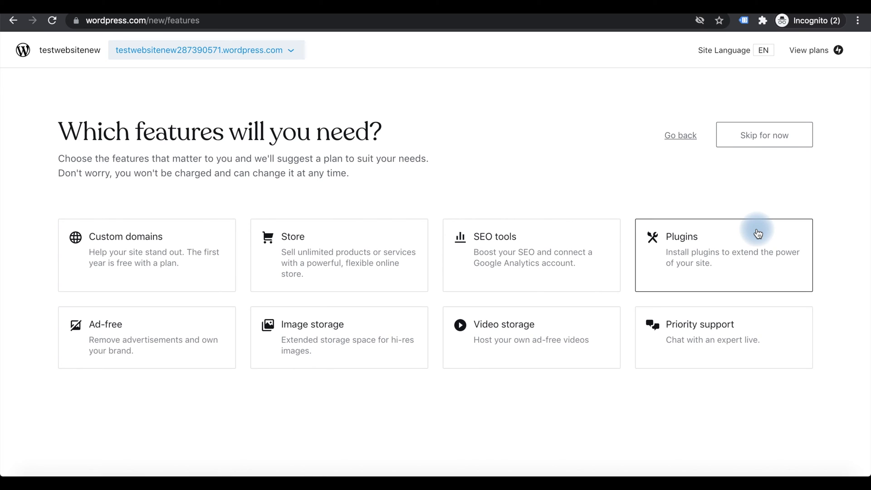
{"action": "scroll", "coordinate": [333, 202], "scroll_direction": "up", "scroll_amount": 5}
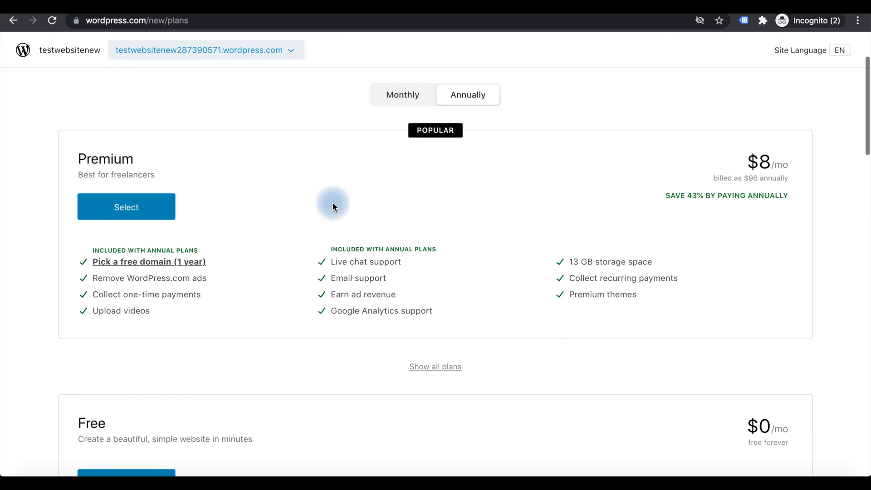
{"action": "scroll", "coordinate": [333, 202], "scroll_direction": "up", "scroll_amount": 1}
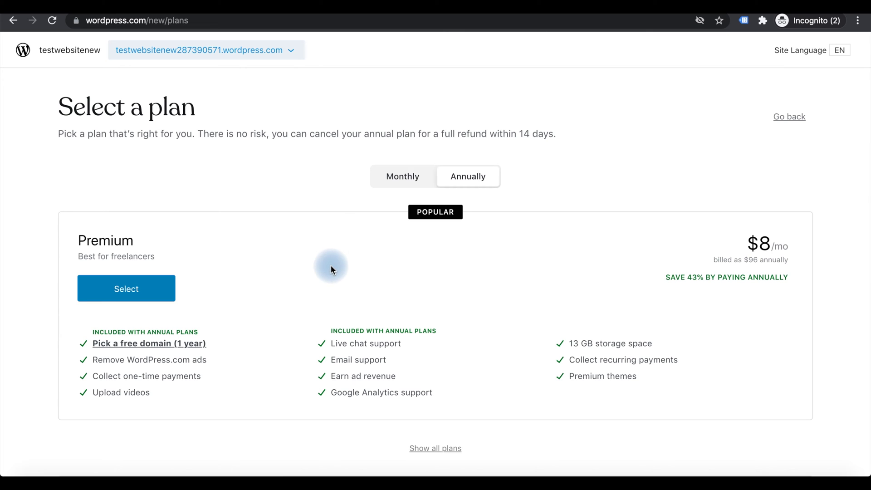
Compare the upgrade plans and pick the Free plan.
{"action": "scroll", "coordinate": [332, 285], "scroll_direction": "down", "scroll_amount": 7}
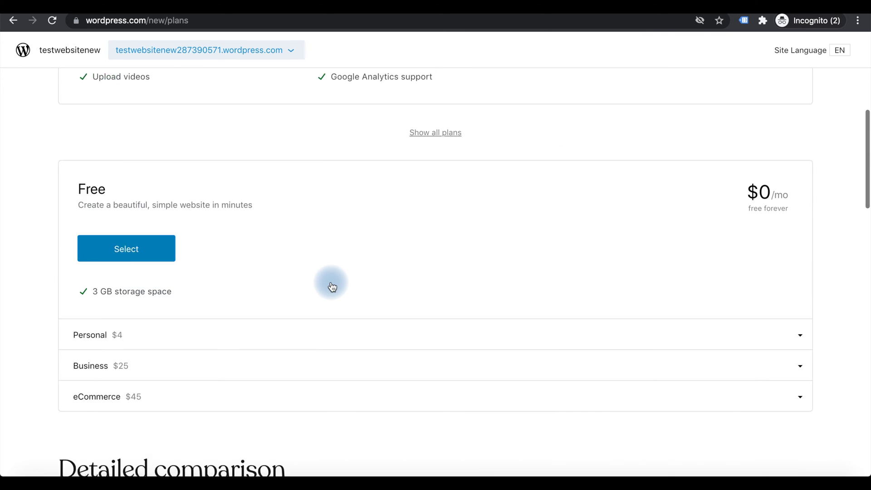
{"action": "scroll", "coordinate": [331, 285], "scroll_direction": "down", "scroll_amount": 4}
{"action": "scroll", "coordinate": [331, 285], "scroll_direction": "up", "scroll_amount": 4}
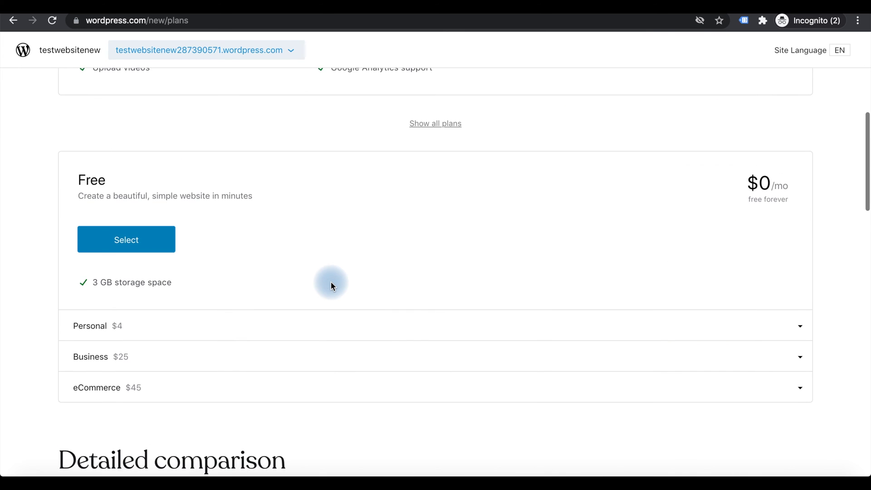
{"action": "scroll", "coordinate": [331, 285], "scroll_direction": "down", "scroll_amount": 8}
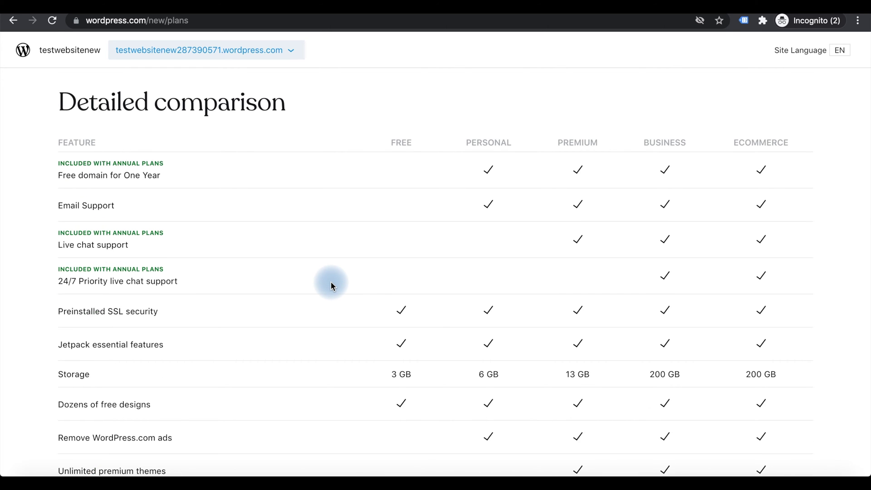
{"action": "scroll", "coordinate": [331, 284], "scroll_direction": "down", "scroll_amount": 2}
{"action": "scroll", "coordinate": [331, 285], "scroll_direction": "up", "scroll_amount": 6}
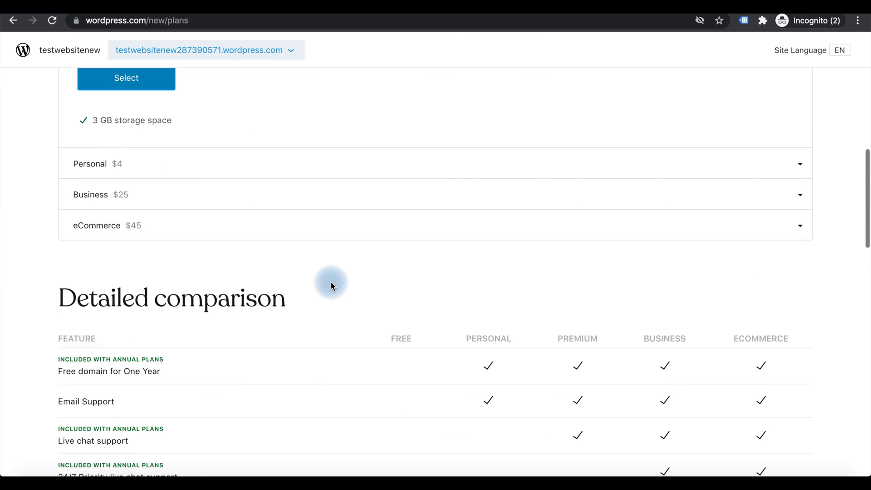
{"action": "scroll", "coordinate": [331, 281], "scroll_direction": "up", "scroll_amount": 2}
{"action": "left_click", "coordinate": [101, 163]}
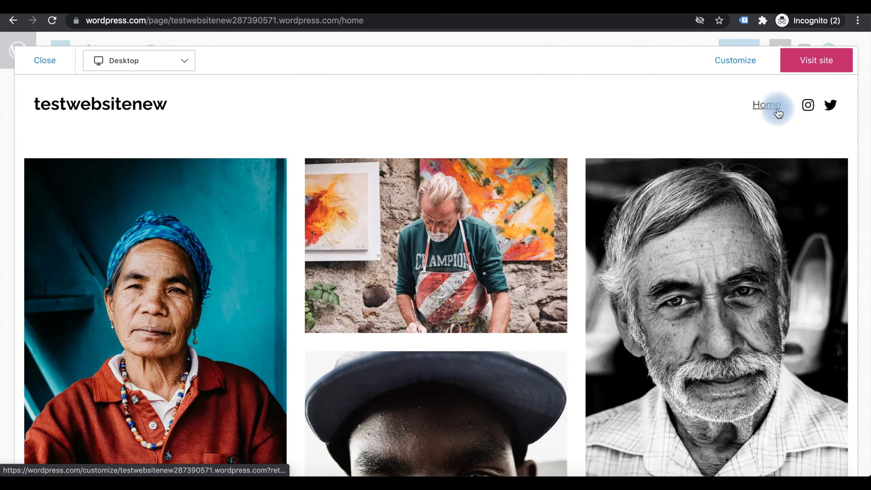
Open the Home page in the editor, return to the dashboard, and go to Posts > Add New.
{"action": "left_click", "coordinate": [41, 61]}
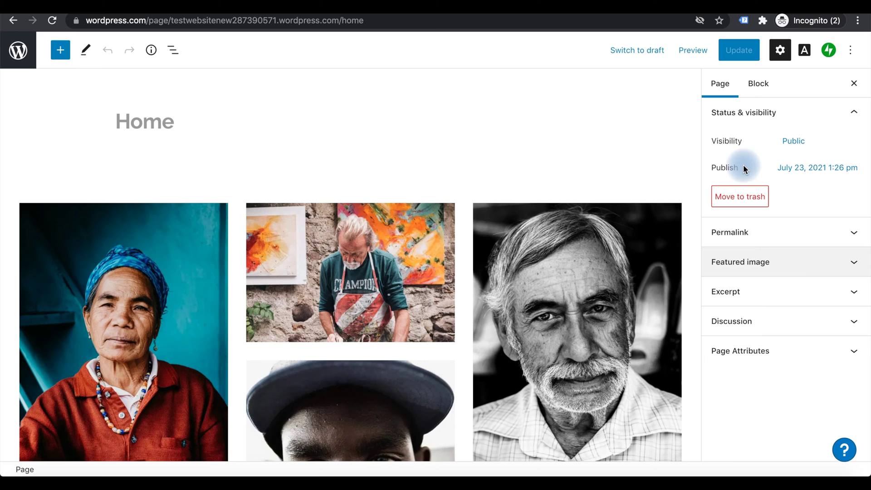
{"action": "left_click", "coordinate": [18, 50]}
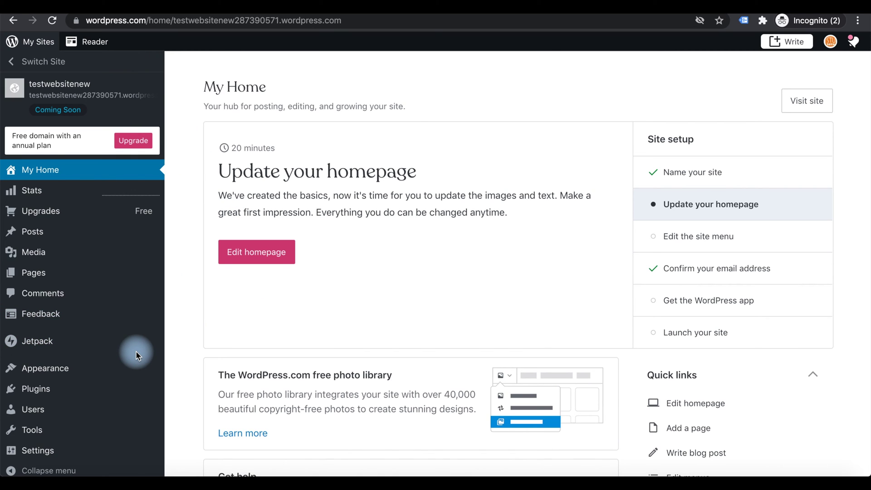
{"action": "mouse_move", "coordinate": [81, 213]}
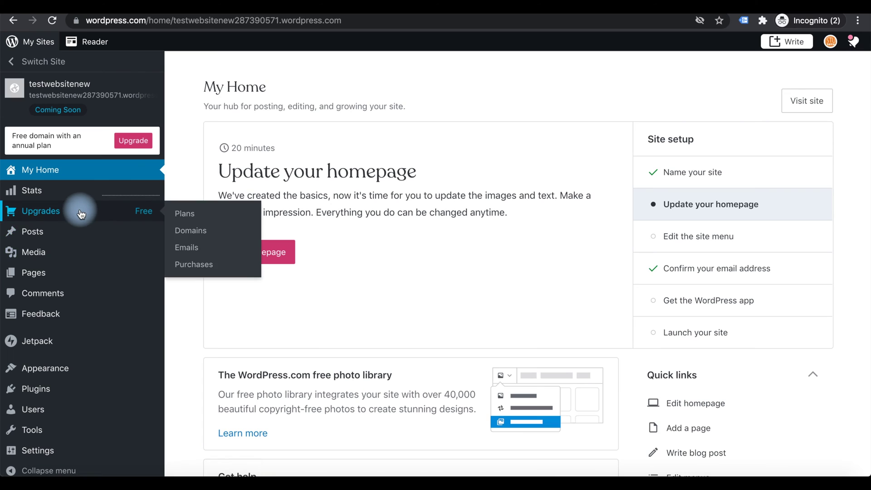
{"action": "mouse_move", "coordinate": [71, 231]}
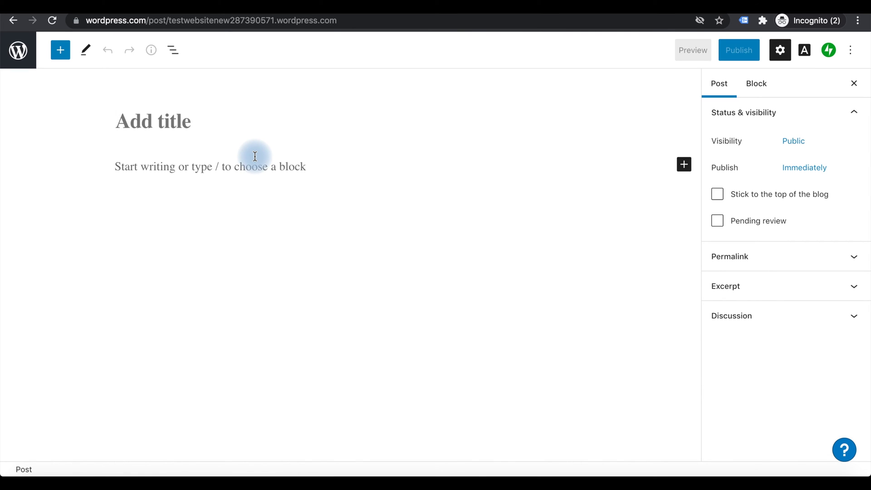
Title the post 'test post' and insert an empty Image block into its body.
{"action": "type", "text": "te"}
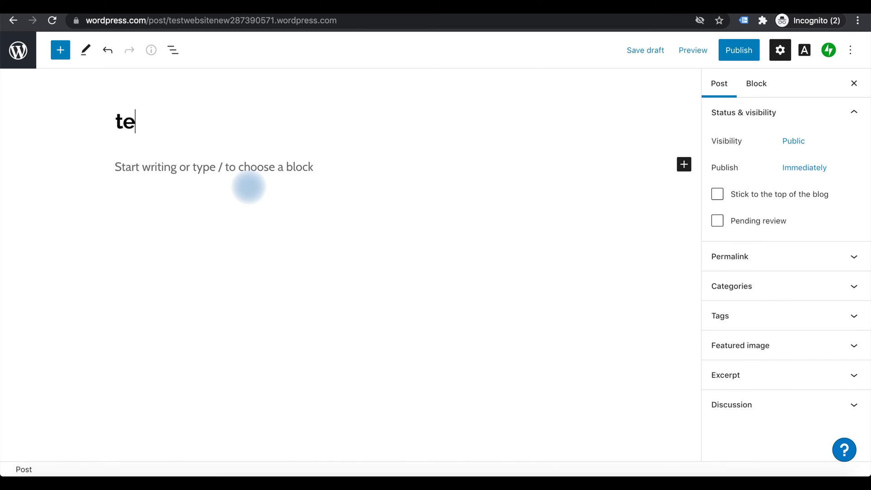
{"action": "type", "text": "st post"}
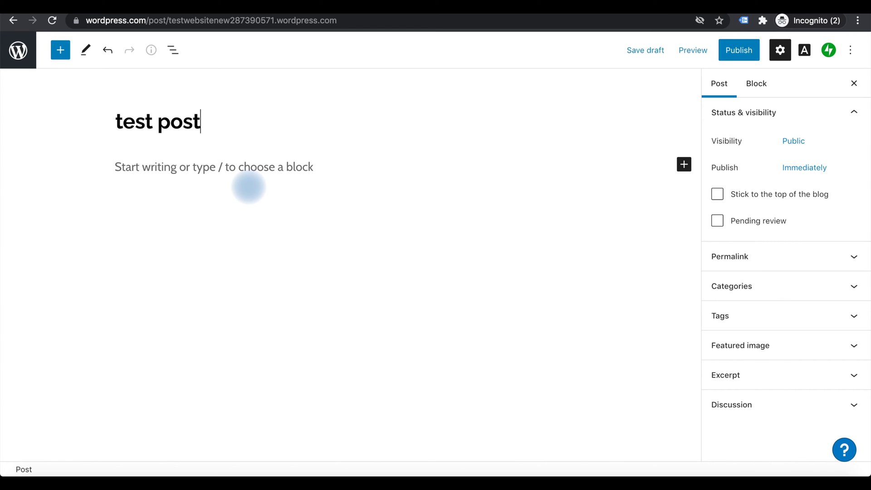
{"action": "left_click", "coordinate": [279, 253]}
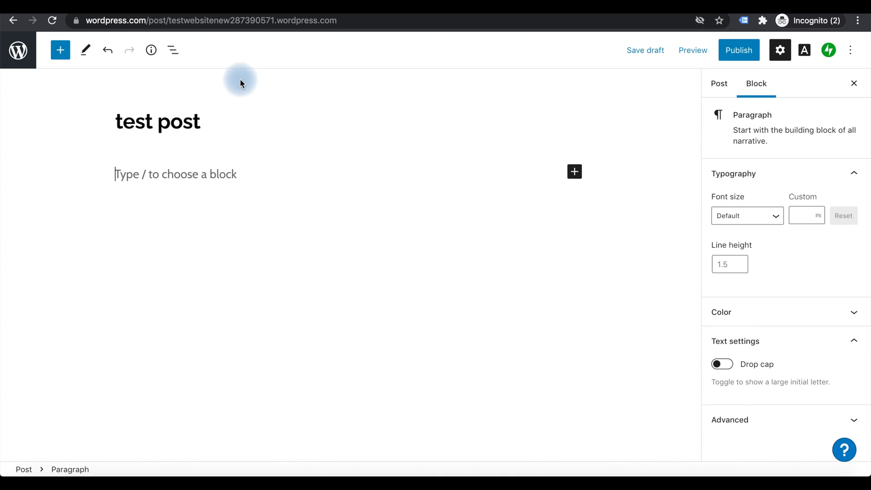
{"action": "left_click", "coordinate": [174, 52]}
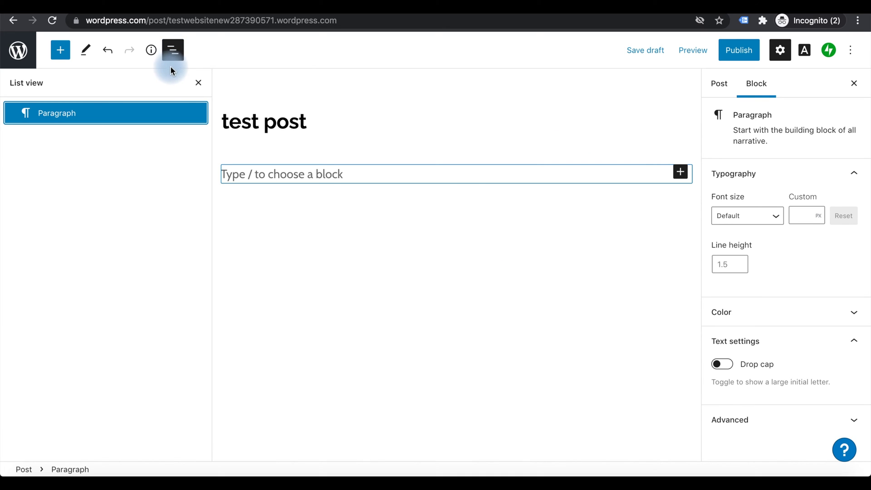
{"action": "left_click", "coordinate": [200, 85]}
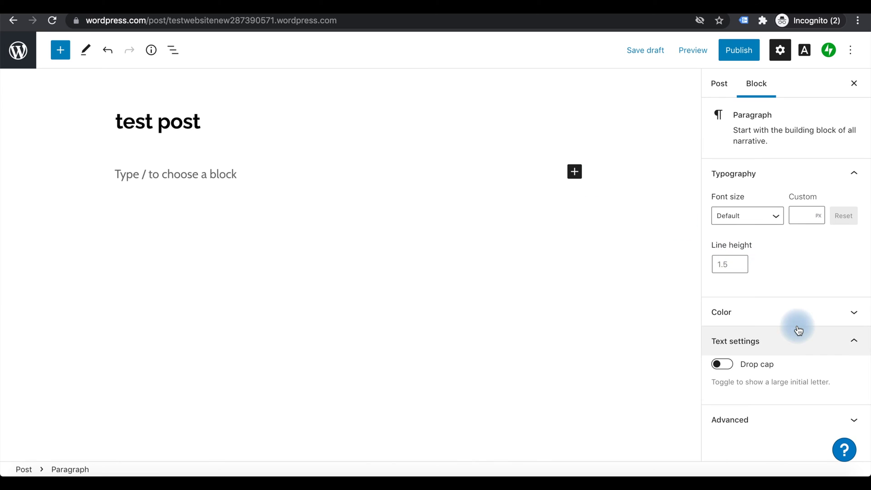
{"action": "left_click", "coordinate": [853, 84]}
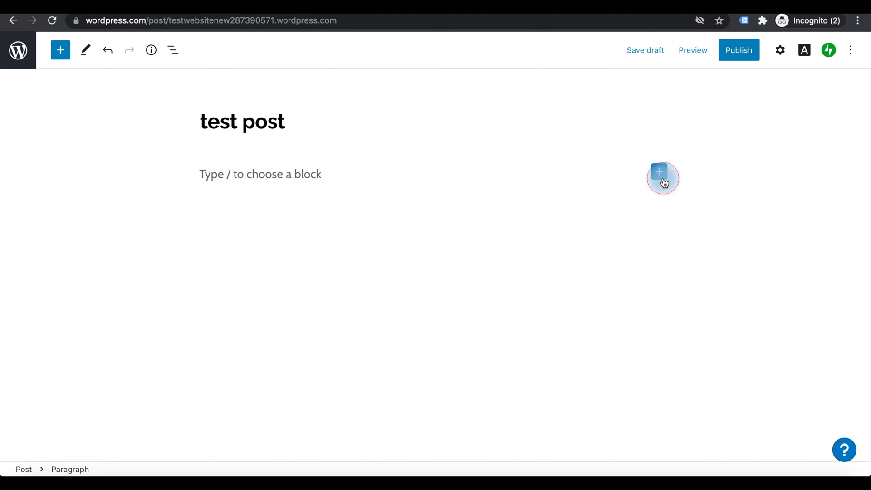
{"action": "left_click", "coordinate": [660, 175]}
{"action": "left_click", "coordinate": [749, 274]}
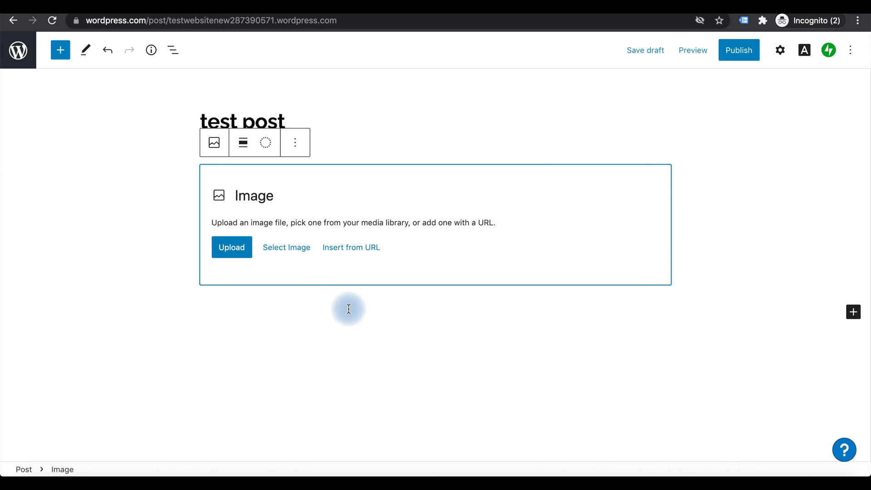
Publish 'test post', confirming in the pre-publish panel.
{"action": "left_click", "coordinate": [739, 50]}
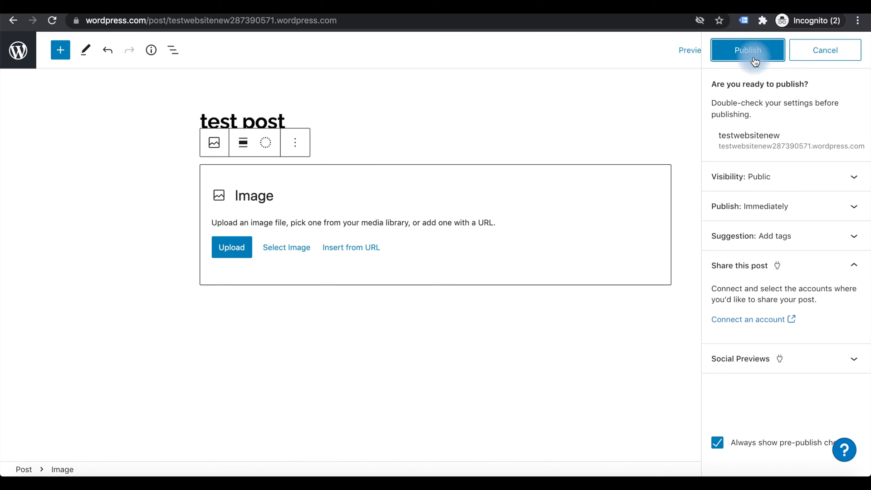
{"action": "left_click", "coordinate": [751, 53]}
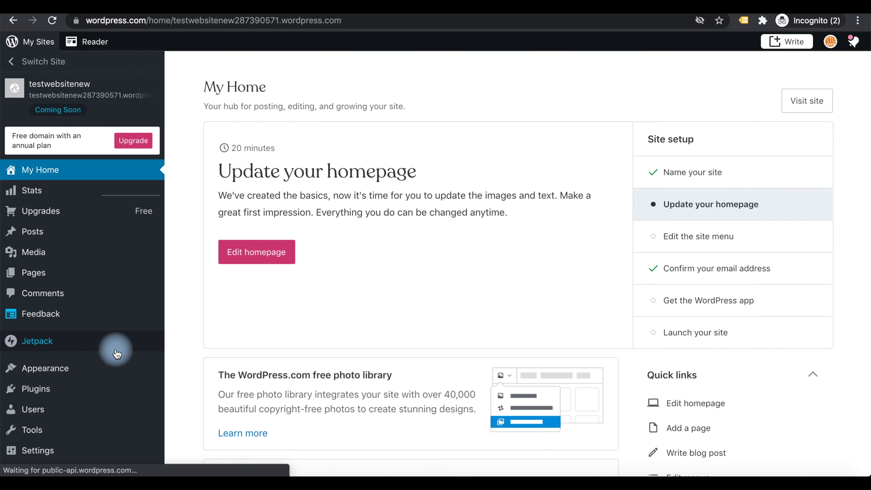
{"action": "scroll", "coordinate": [116, 351], "scroll_direction": "down", "scroll_amount": 3}
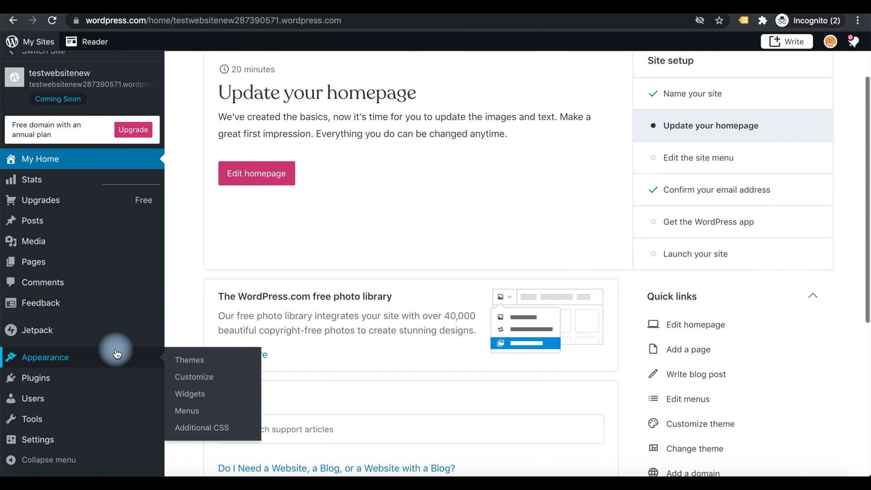
Open the Plugins directory and start the Business plan upgrade required to install plugins.
{"action": "mouse_move", "coordinate": [54, 262]}
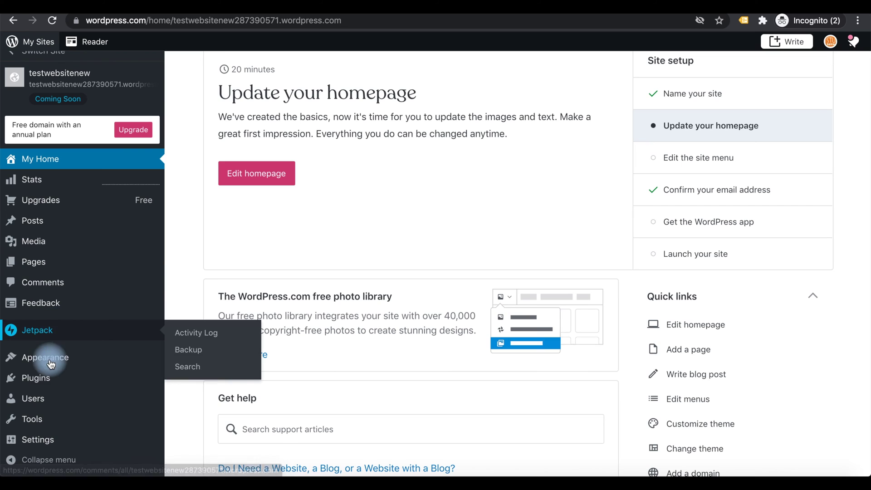
{"action": "left_click", "coordinate": [46, 386]}
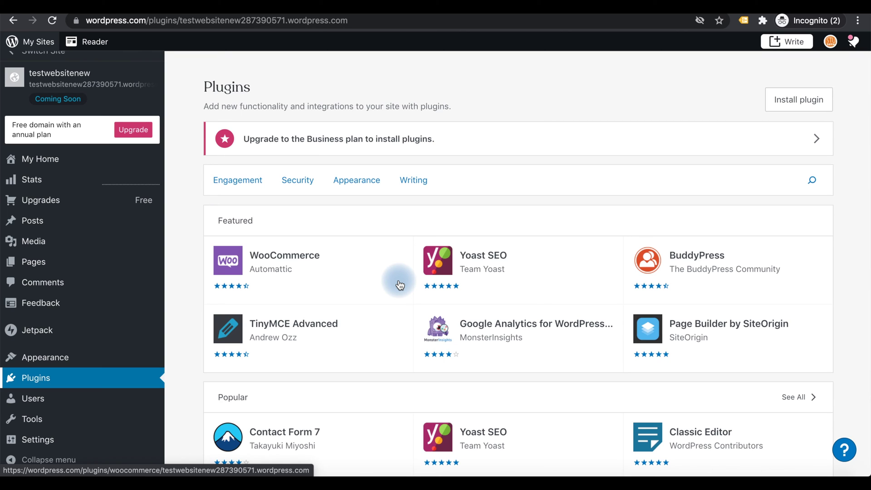
{"action": "left_click", "coordinate": [411, 146]}
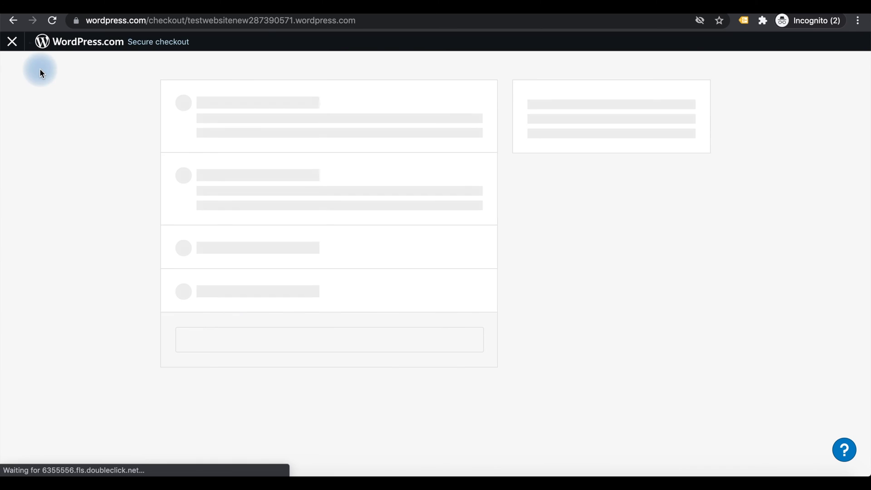
Scroll through the Personal $4, Premium $8, Business $25 and eCommerce $45 plan feature lists.
{"action": "scroll", "coordinate": [527, 108], "scroll_direction": "down", "scroll_amount": 3}
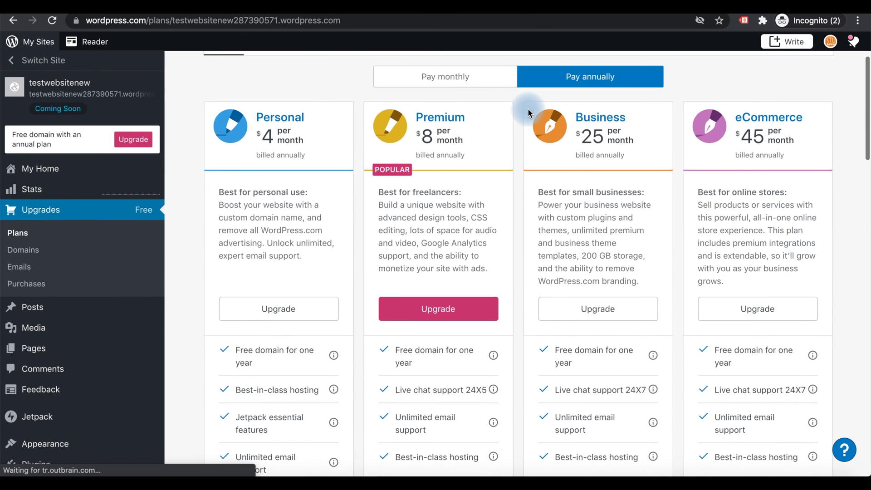
{"action": "scroll", "coordinate": [527, 112], "scroll_direction": "up", "scroll_amount": 1}
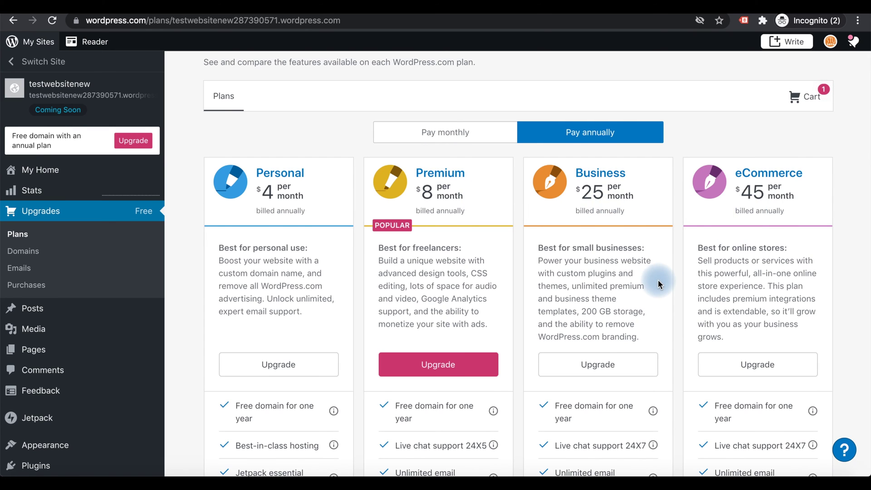
{"action": "scroll", "coordinate": [658, 283], "scroll_direction": "down", "scroll_amount": 1}
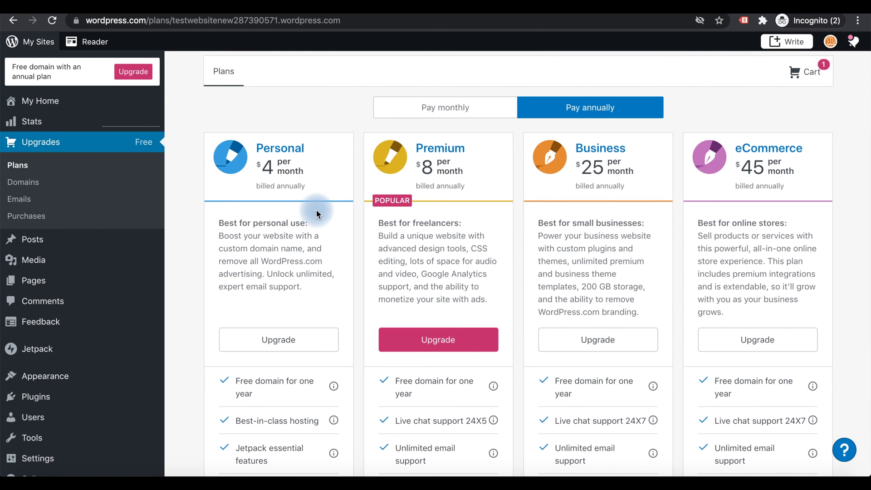
{"action": "scroll", "coordinate": [433, 222], "scroll_direction": "down", "scroll_amount": 3}
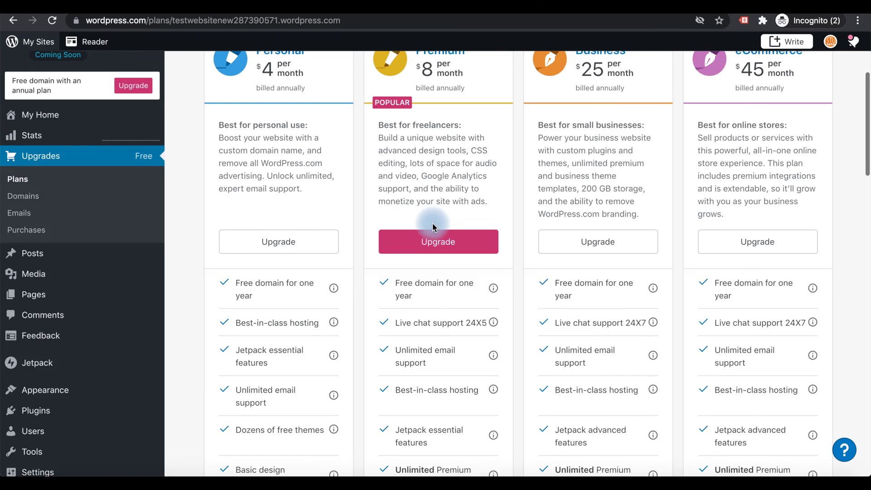
{"action": "scroll", "coordinate": [433, 226], "scroll_direction": "up", "scroll_amount": 1}
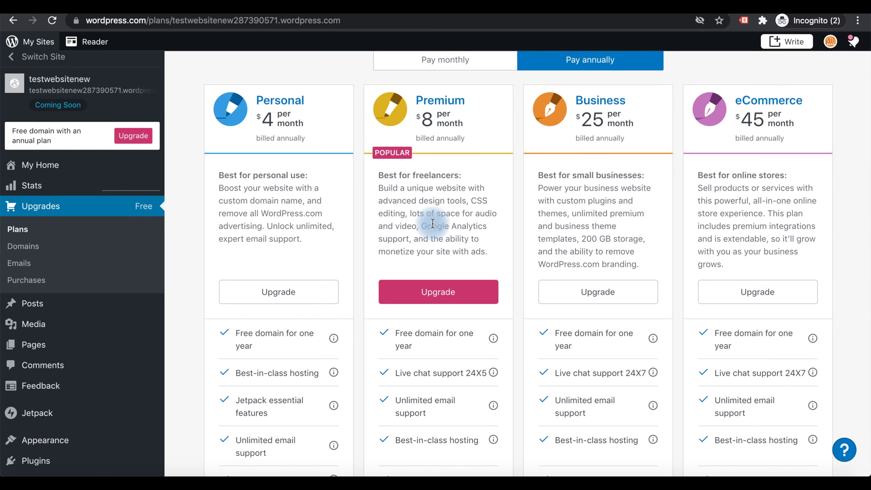
{"action": "scroll", "coordinate": [432, 223], "scroll_direction": "down", "scroll_amount": 2}
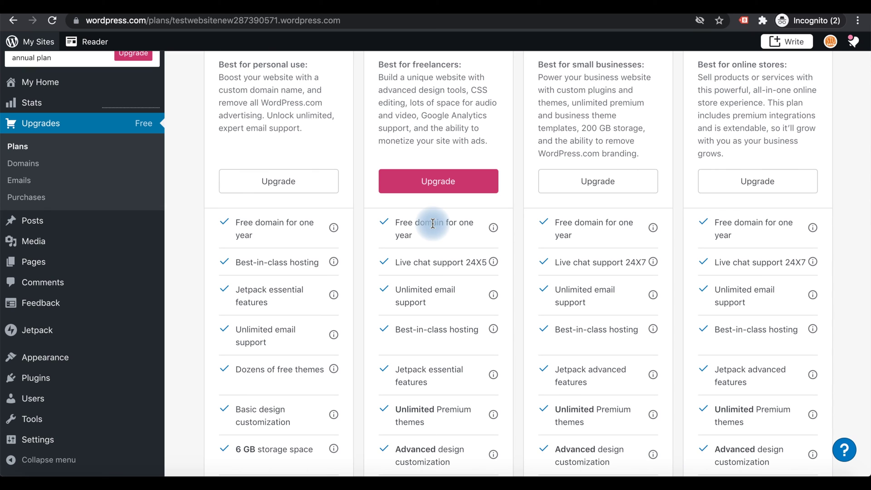
{"action": "scroll", "coordinate": [432, 223], "scroll_direction": "down", "scroll_amount": 4}
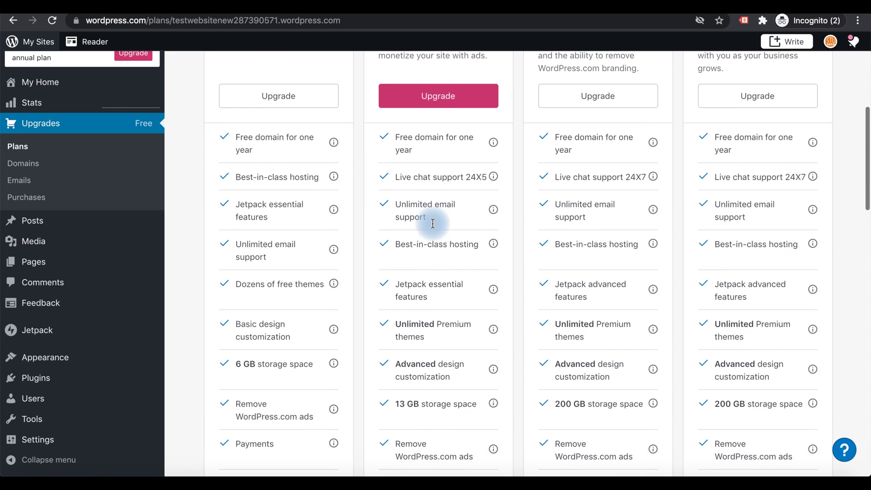
{"action": "scroll", "coordinate": [432, 225], "scroll_direction": "down", "scroll_amount": 2}
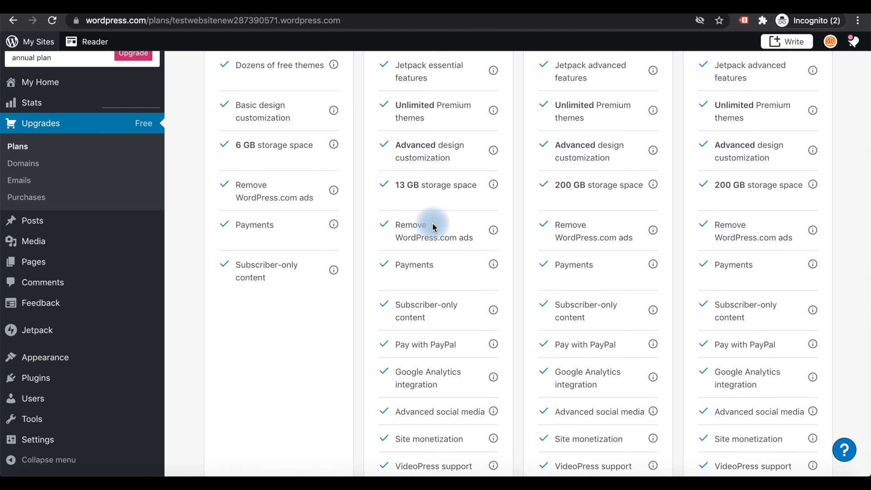
{"action": "scroll", "coordinate": [431, 226], "scroll_direction": "up", "scroll_amount": 9}
{"action": "scroll", "coordinate": [432, 226], "scroll_direction": "down", "scroll_amount": 11}
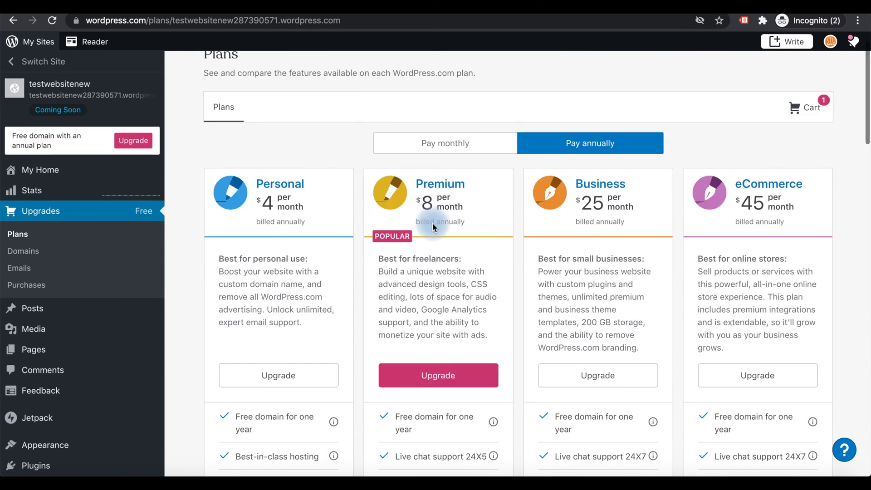
{"action": "scroll", "coordinate": [432, 225], "scroll_direction": "up", "scroll_amount": 1}
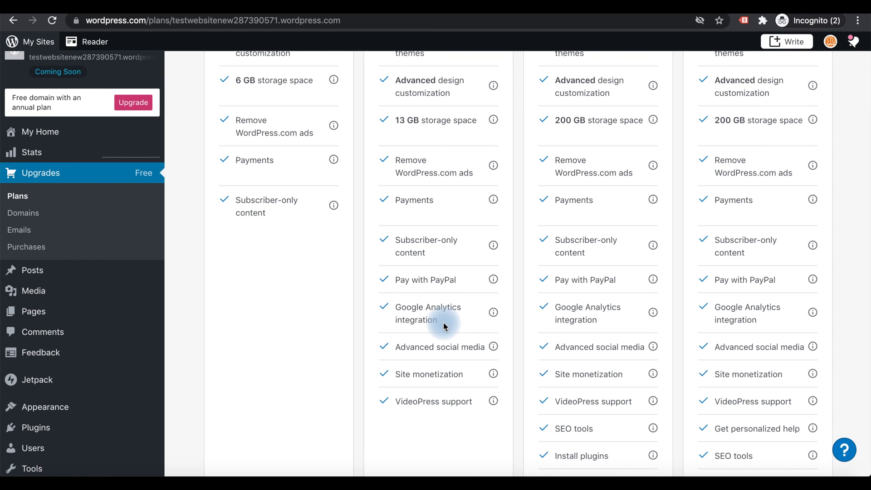
{"action": "scroll", "coordinate": [449, 383], "scroll_direction": "up", "scroll_amount": 10}
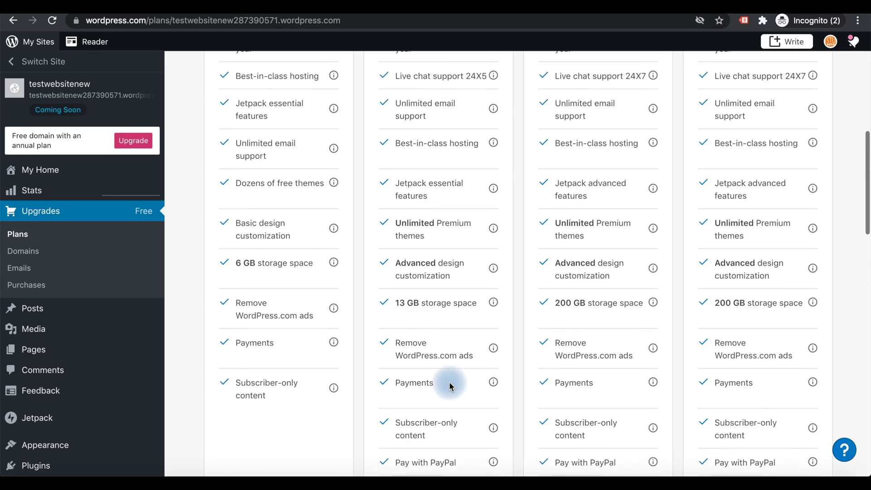
{"action": "scroll", "coordinate": [449, 382], "scroll_direction": "up", "scroll_amount": 3}
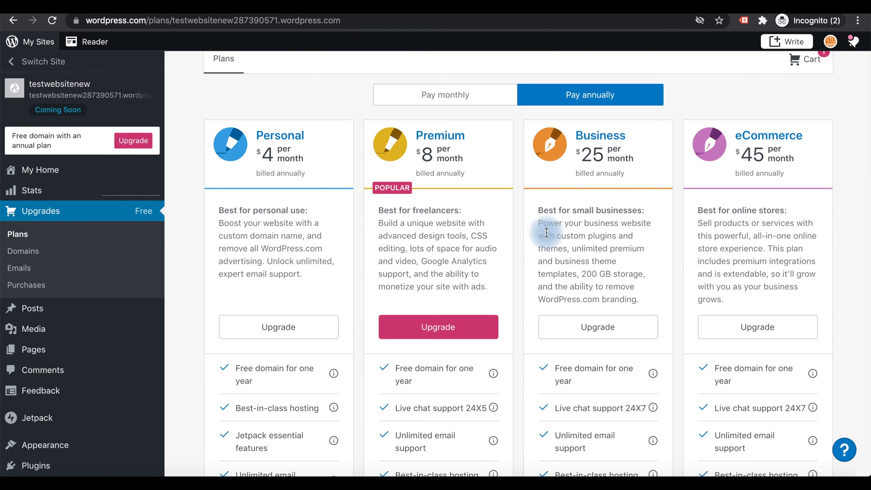
{"action": "scroll", "coordinate": [589, 301], "scroll_direction": "down", "scroll_amount": 9}
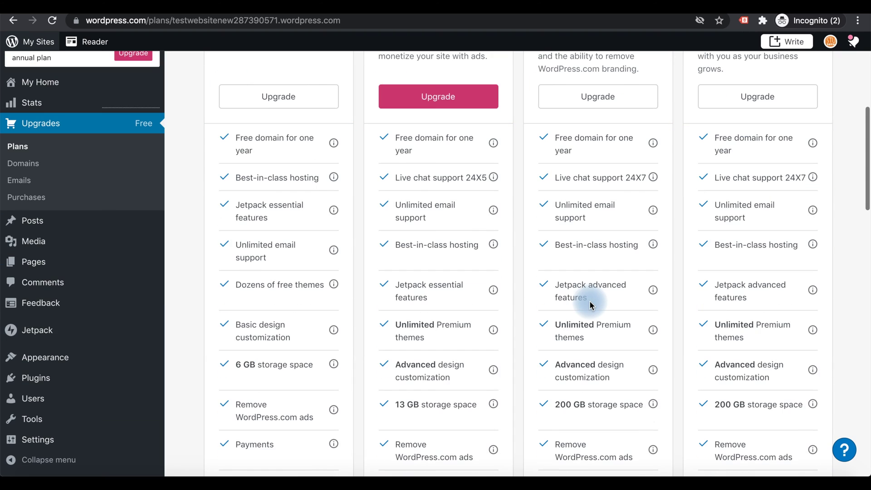
{"action": "scroll", "coordinate": [590, 301], "scroll_direction": "down", "scroll_amount": 4}
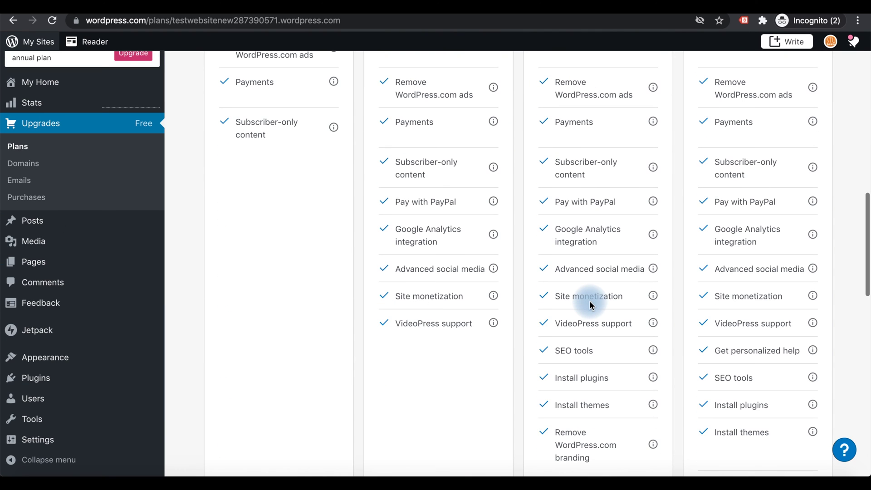
{"action": "scroll", "coordinate": [590, 297], "scroll_direction": "down", "scroll_amount": 2}
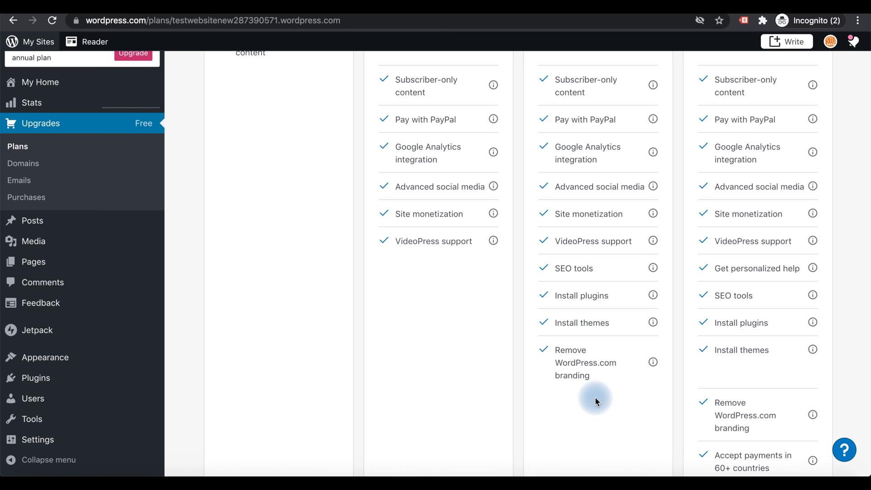
{"action": "scroll", "coordinate": [595, 396], "scroll_direction": "up", "scroll_amount": 10}
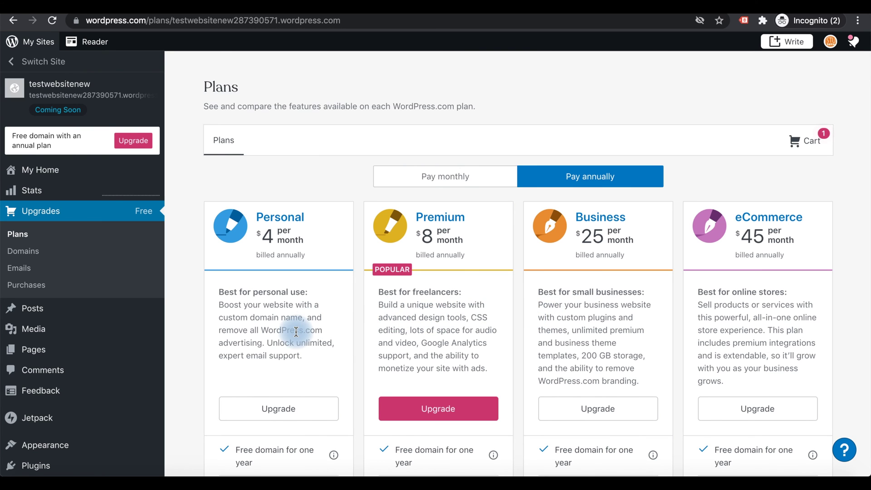
{"action": "scroll", "coordinate": [295, 331], "scroll_direction": "down", "scroll_amount": 3}
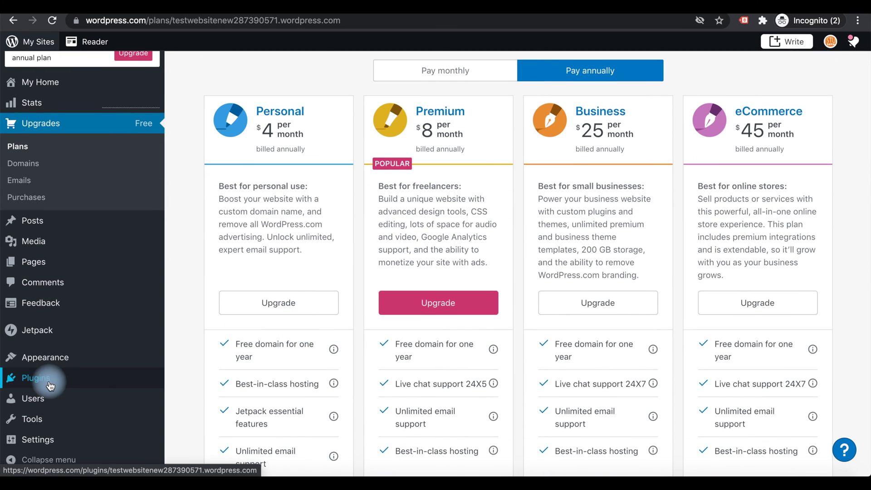
Return to testwebsitenew's Plugins directory and browse its Featured, Popular and New plugin sections.
{"action": "left_click", "coordinate": [44, 383]}
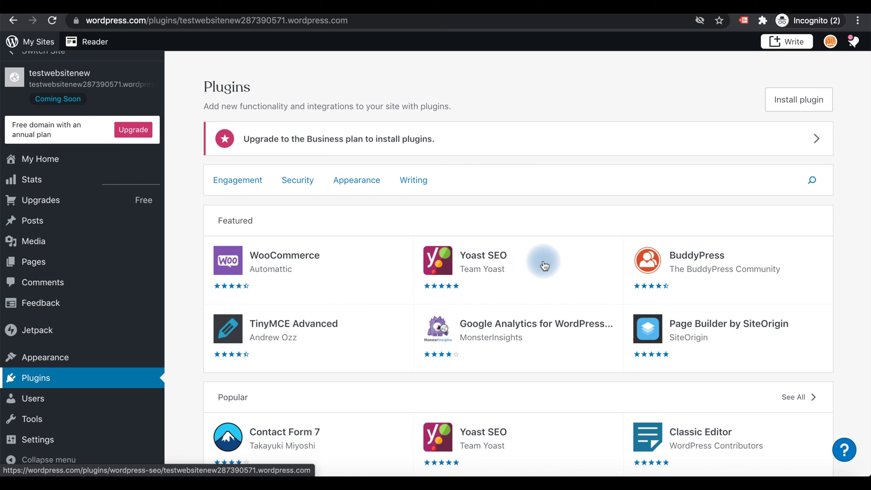
{"action": "scroll", "coordinate": [544, 265], "scroll_direction": "down", "scroll_amount": 3}
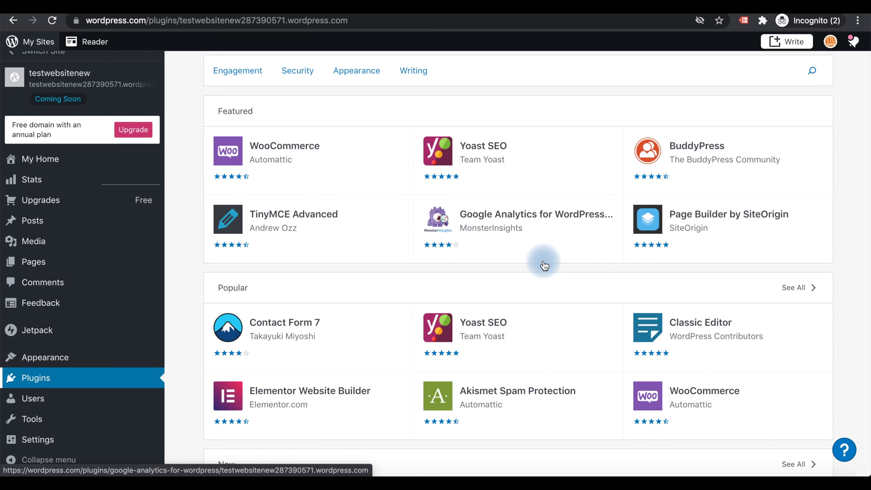
{"action": "scroll", "coordinate": [544, 265], "scroll_direction": "down", "scroll_amount": 2}
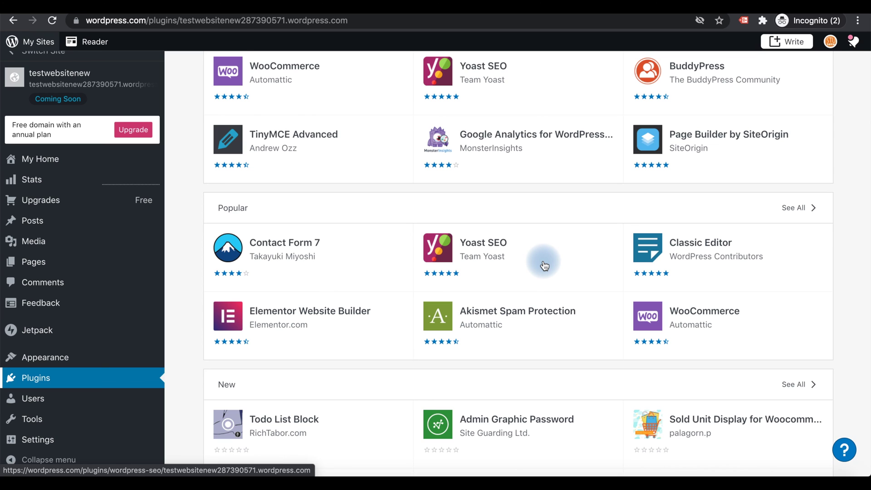
{"action": "scroll", "coordinate": [545, 266], "scroll_direction": "down", "scroll_amount": 2}
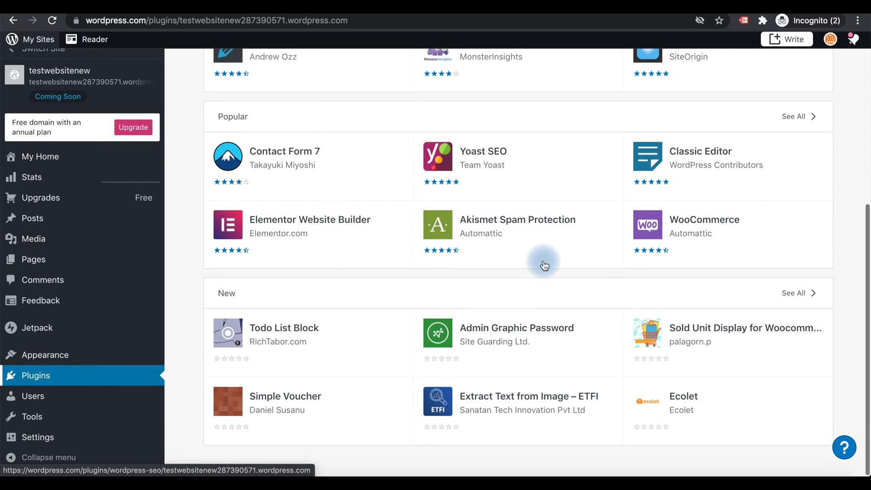
{"action": "scroll", "coordinate": [545, 265], "scroll_direction": "up", "scroll_amount": 6}
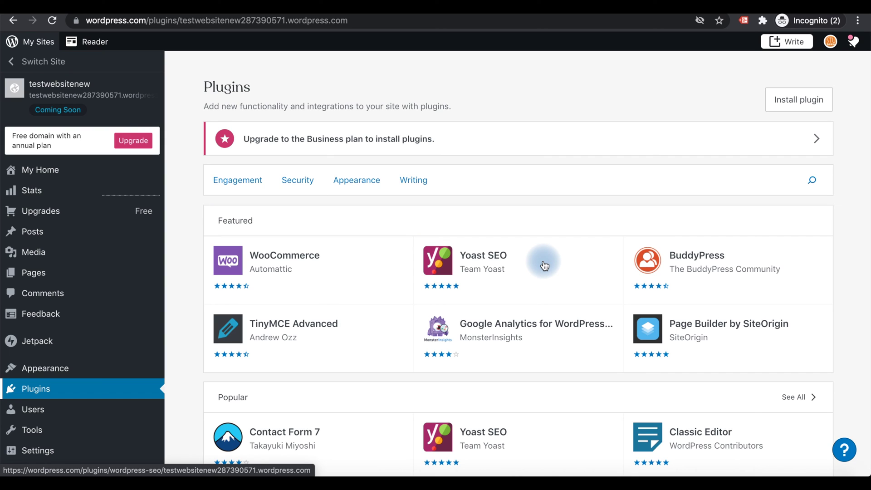
{"action": "scroll", "coordinate": [544, 266], "scroll_direction": "down", "scroll_amount": 6}
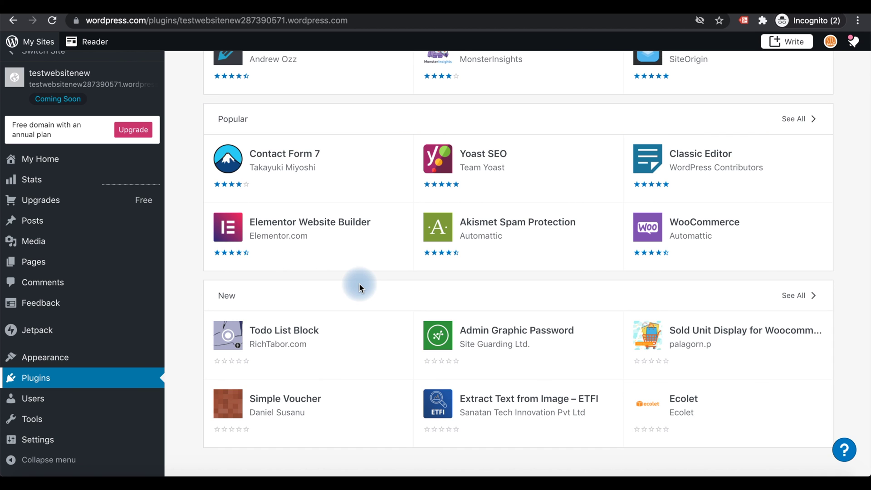
{"action": "scroll", "coordinate": [359, 287], "scroll_direction": "up", "scroll_amount": 6}
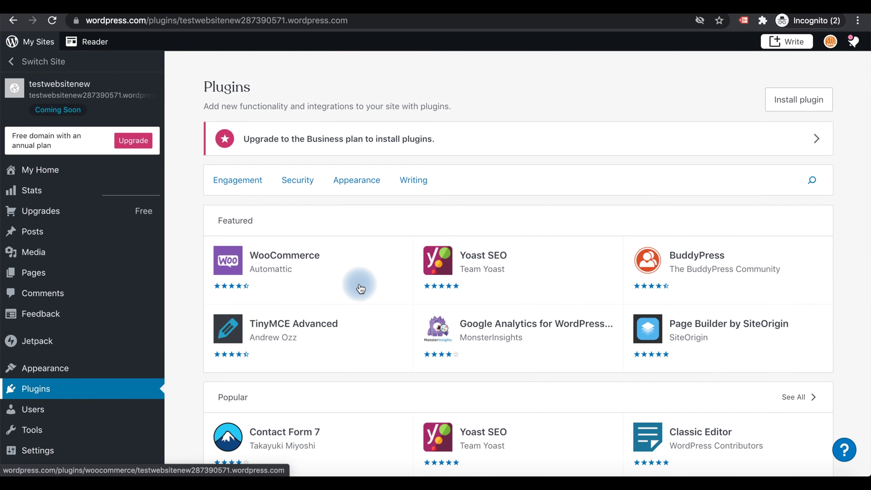